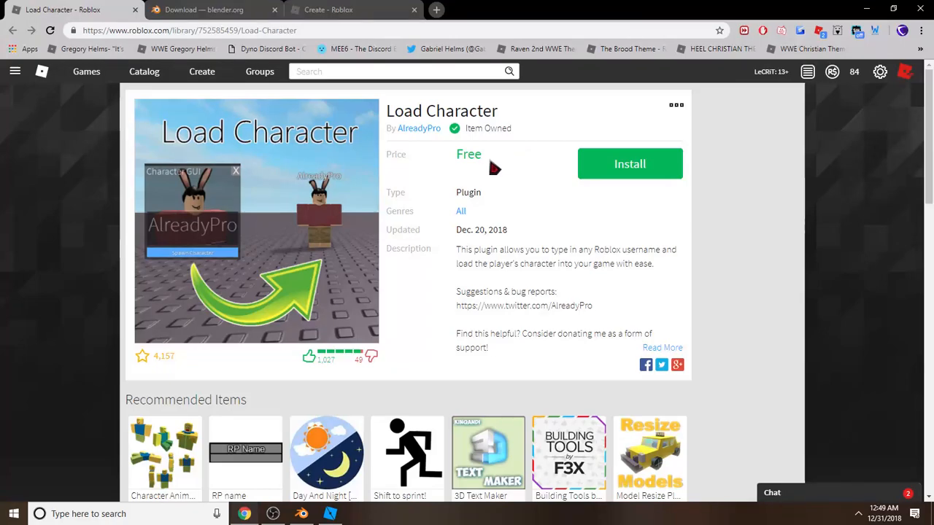
left_click(491, 168)
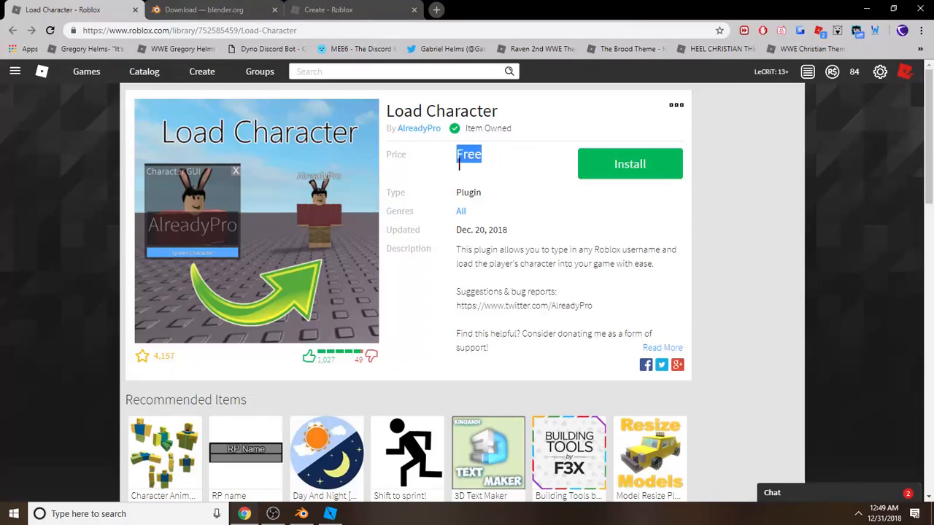
left_click(494, 160)
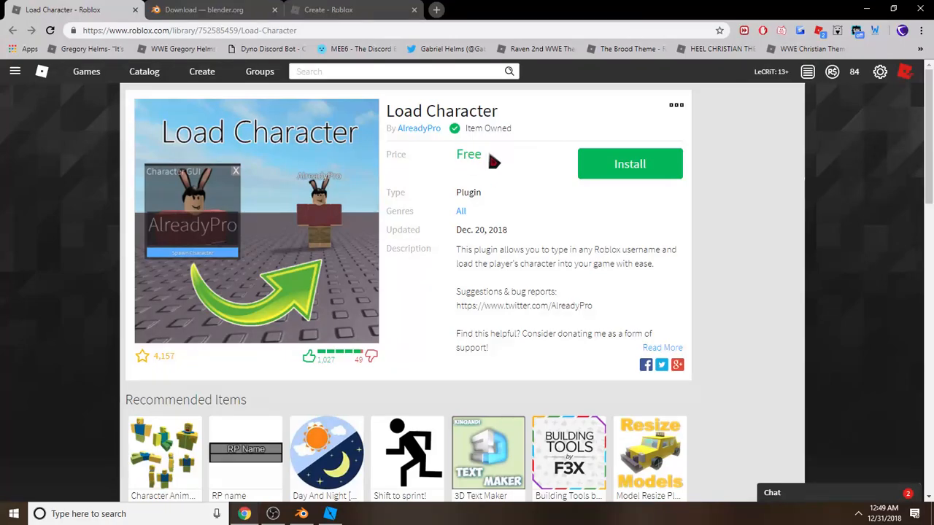
double_click(459, 165)
left_click(470, 161)
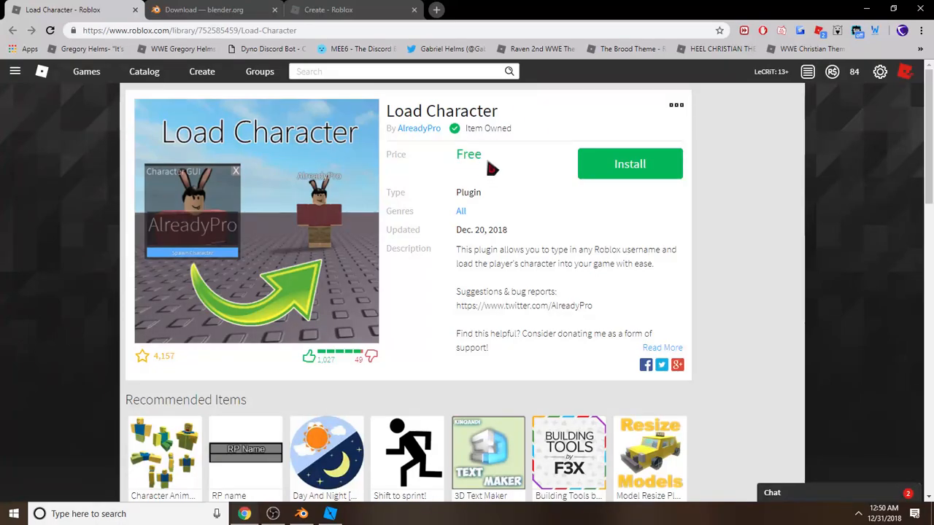
left_click_drag(494, 166, 459, 159)
left_click(512, 169)
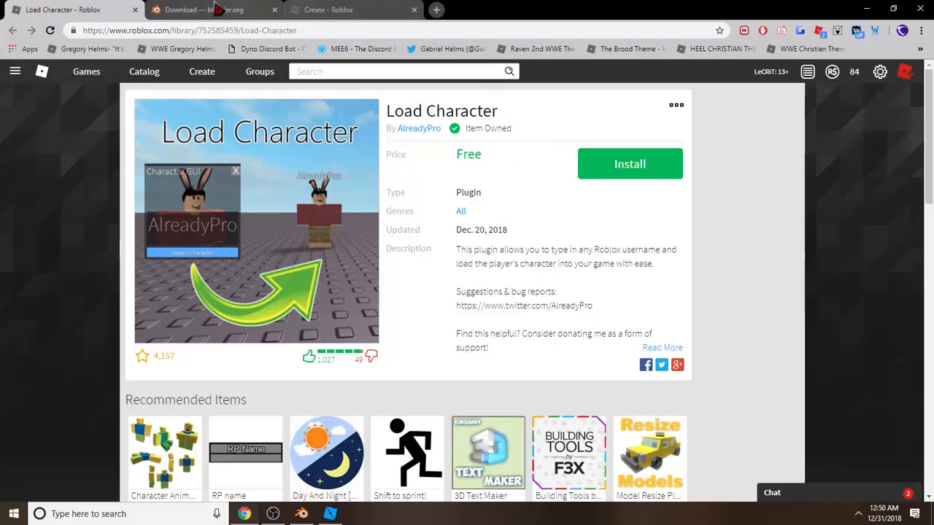
Step: Review the open web pages for the Load Character plugin, the Blender download and Roblox Studio
left_click(253, 10)
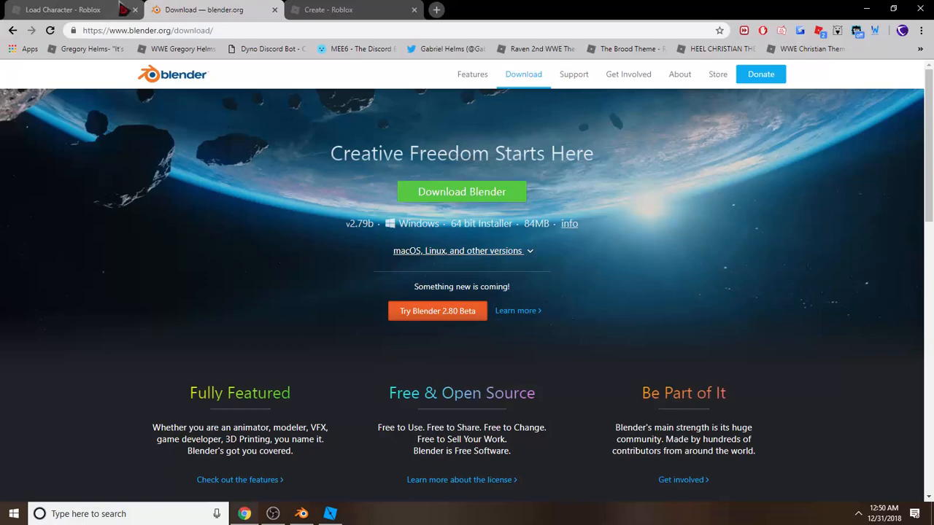
left_click(64, 10)
left_click_drag(499, 117, 386, 110)
left_click(401, 128)
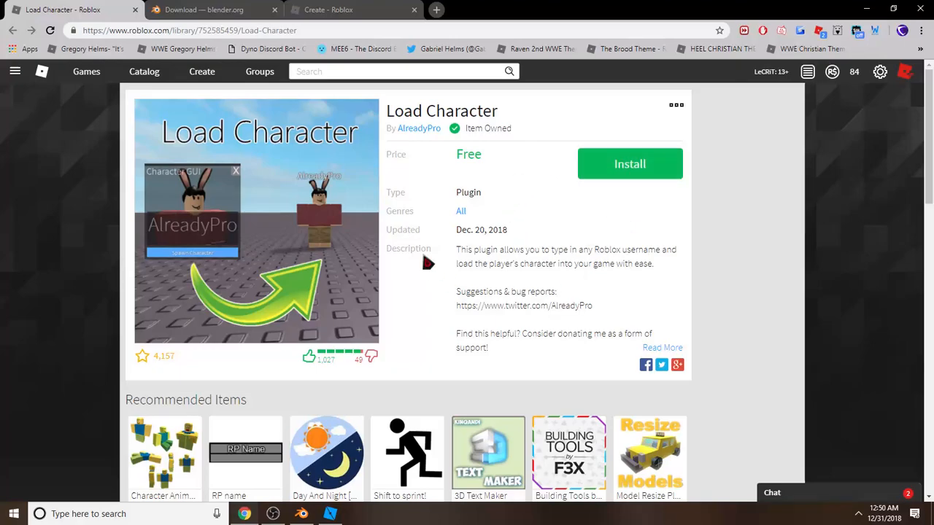
left_click(357, 9)
left_click_drag(521, 151, 492, 166)
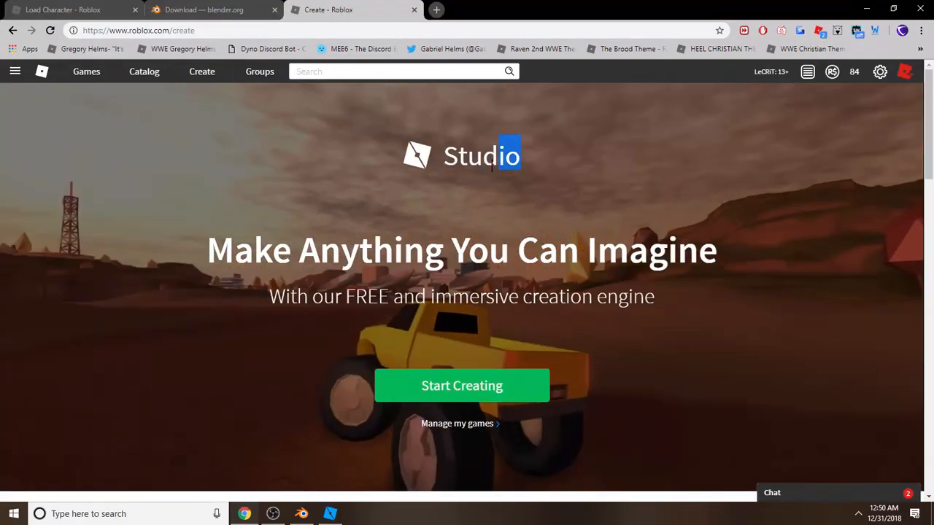
left_click(493, 167)
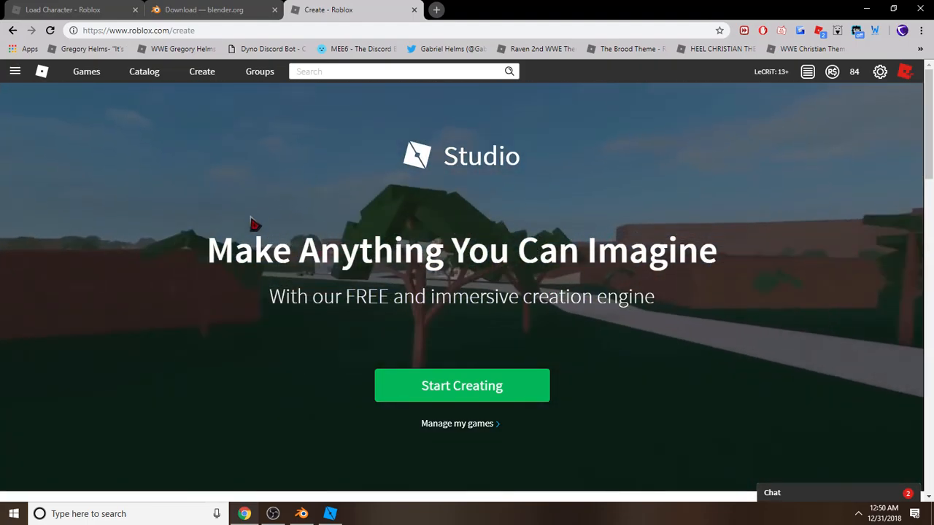
left_click(219, 10)
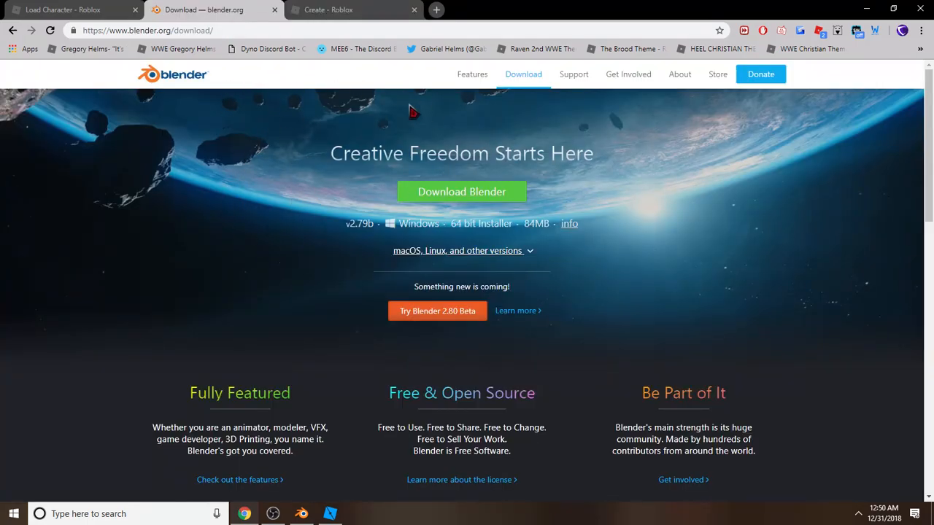
left_click(317, 9)
left_click(209, 9)
left_click(109, 9)
left_click(213, 9)
left_click(308, 9)
left_click(84, 9)
left_click(213, 9)
left_click(321, 10)
left_click(108, 10)
left_click(213, 8)
left_click(321, 9)
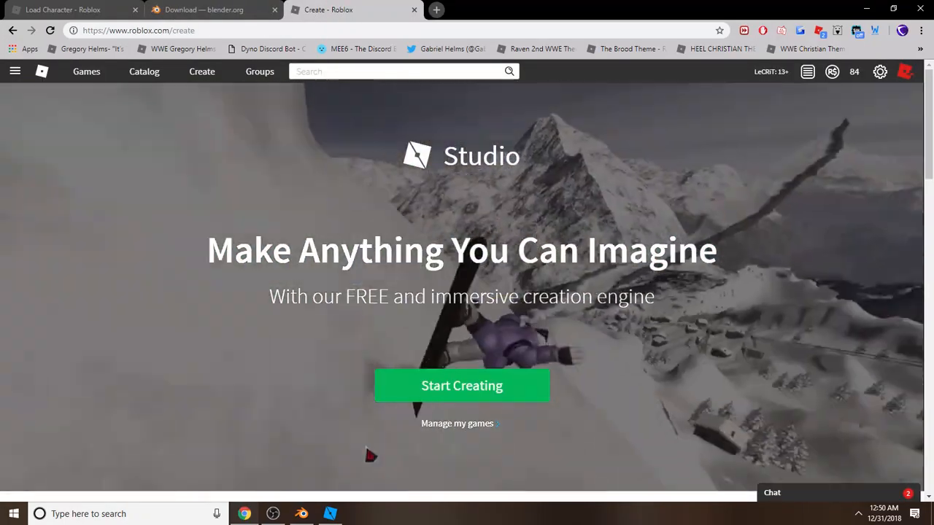
Step: Switch to Roblox Studio and create a new place from the Baseplate template
left_click(332, 514)
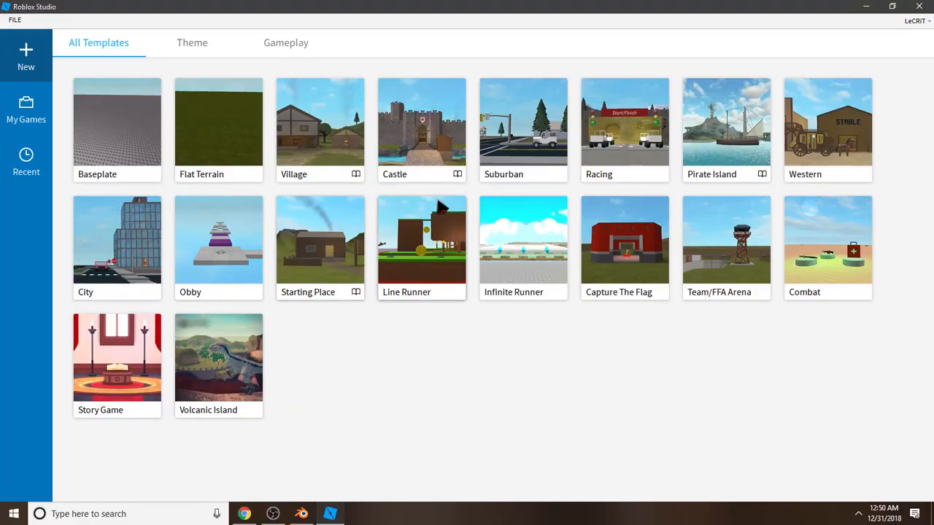
left_click(121, 128)
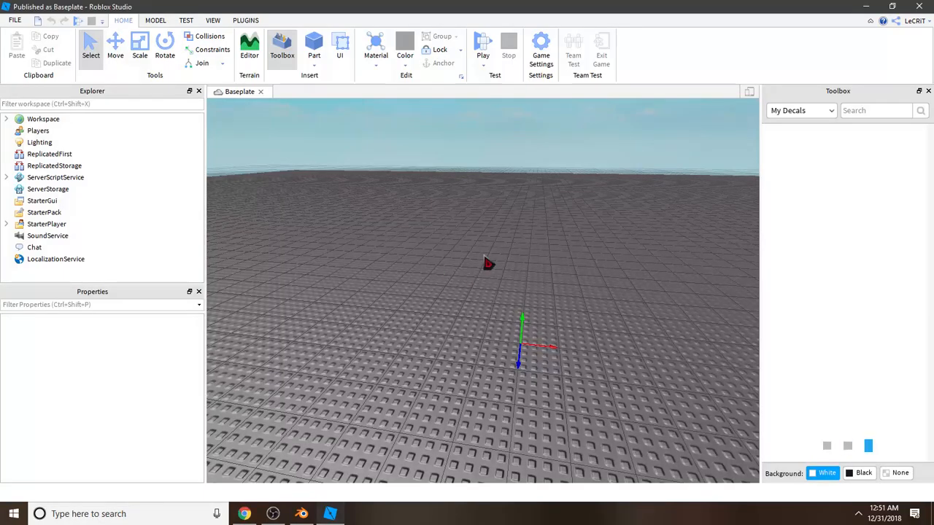
right_click_drag(485, 256, 487, 235)
Step: Use the Load Character plugin to spawn an R6 character for the player's username at the origin, closing the plugin window when finished
left_click(247, 21)
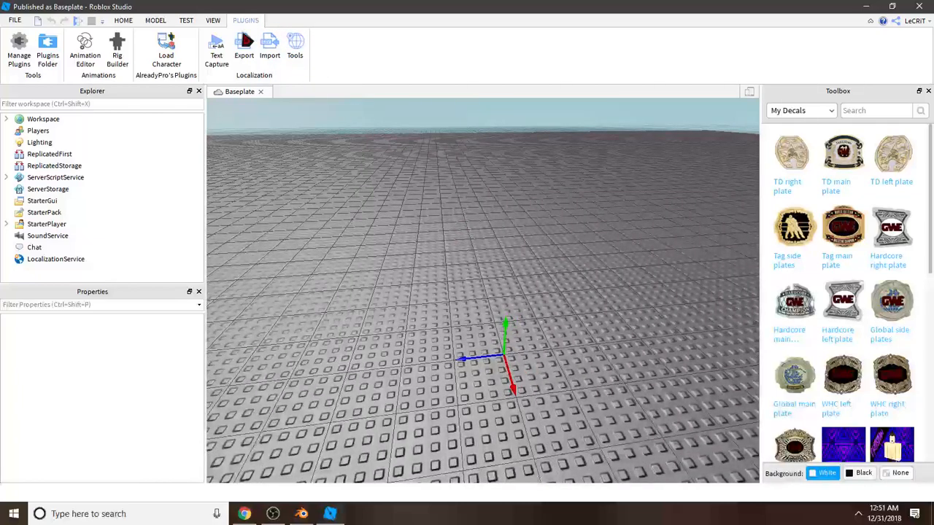
left_click(168, 55)
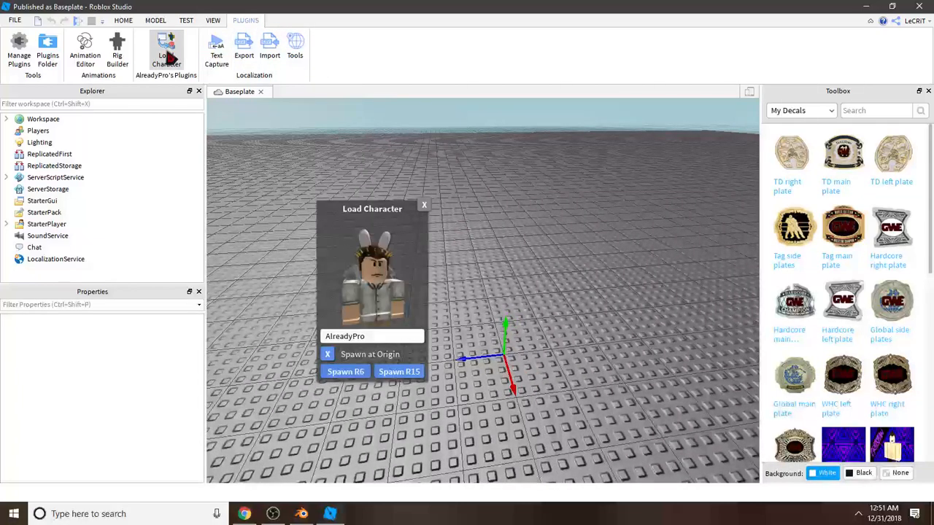
left_click(367, 337)
type("lecrit")
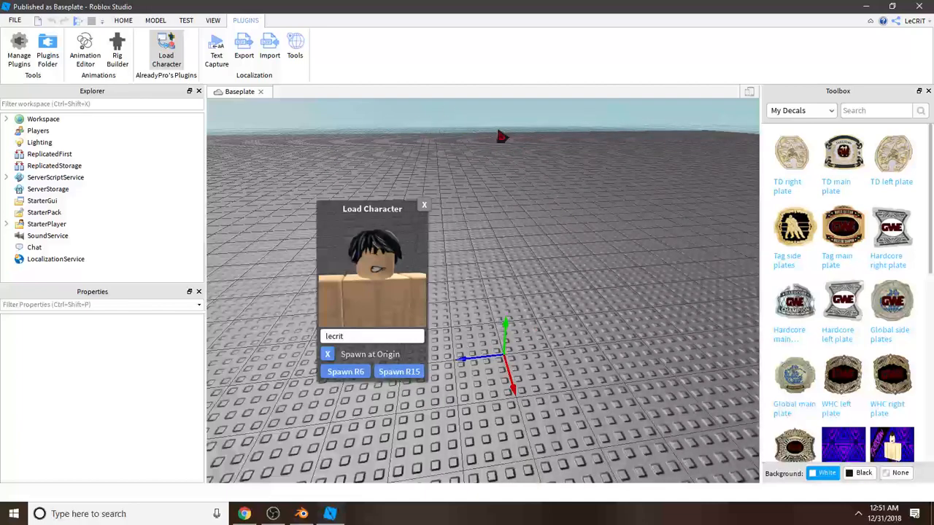
left_click(345, 372)
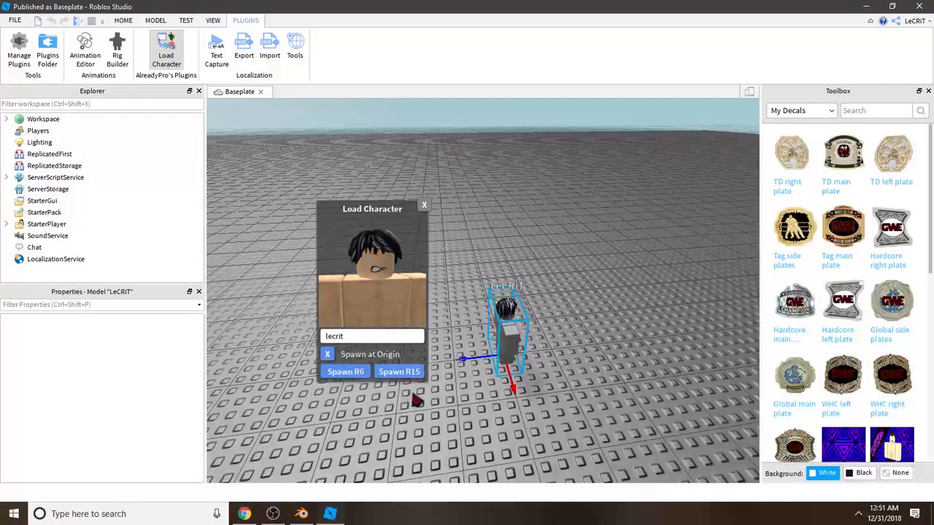
left_click(424, 205)
Step: Inspect the spawned character from the front
key("f")
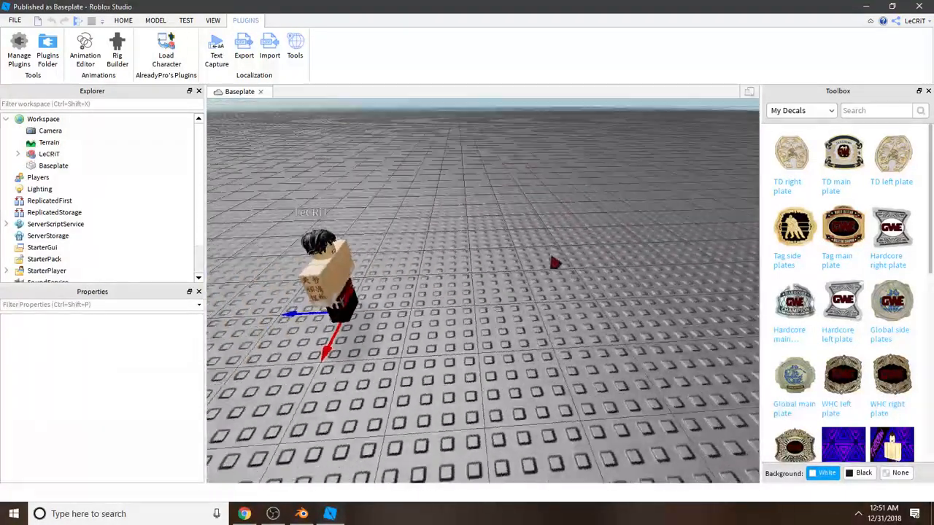
right_click_drag(552, 253, 517, 248)
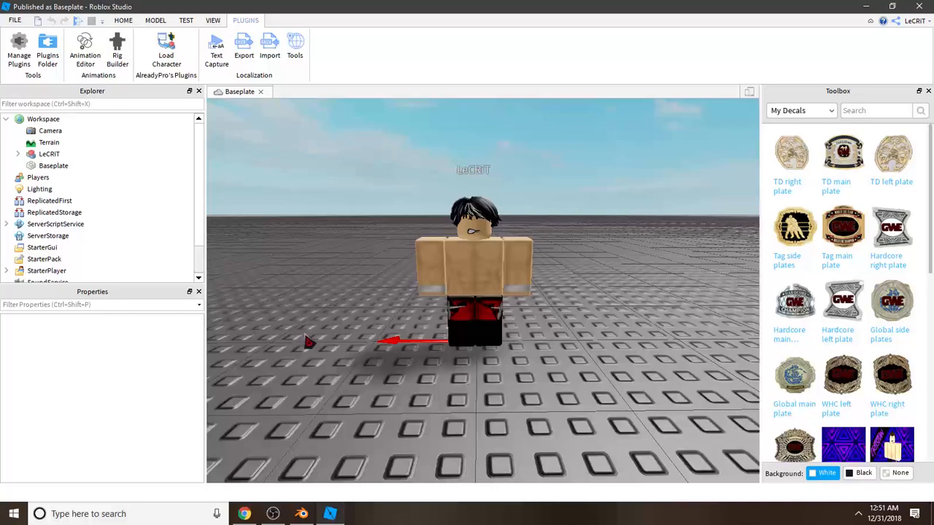
right_click_drag(309, 323, 309, 320)
key("w")
key("s")
key("w")
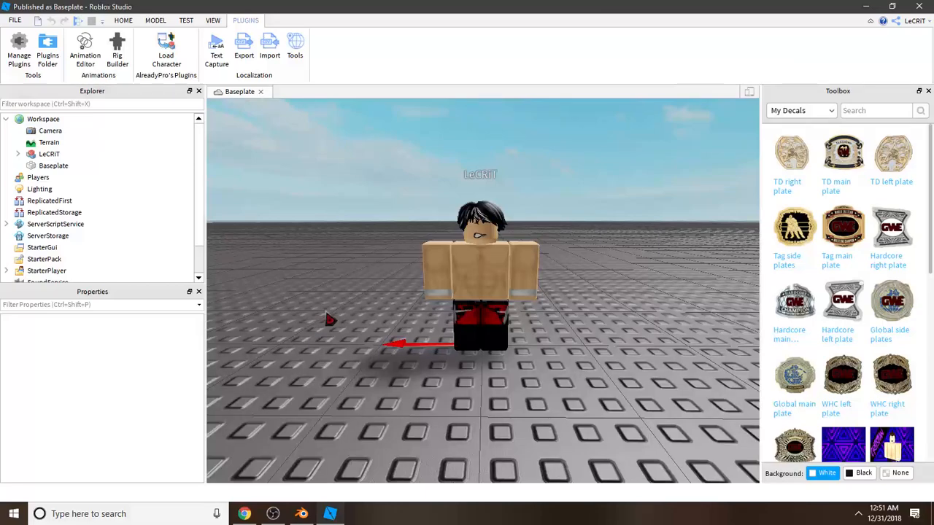
key("d")
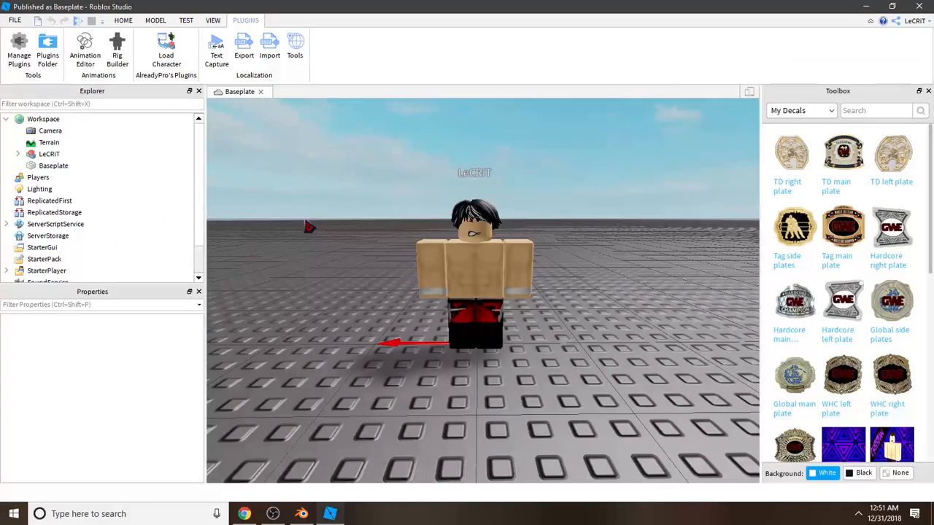
Step: Rotate the character's right arm to orientation 0, 0, 5 and nudge it slightly away from the torso
left_click(156, 21)
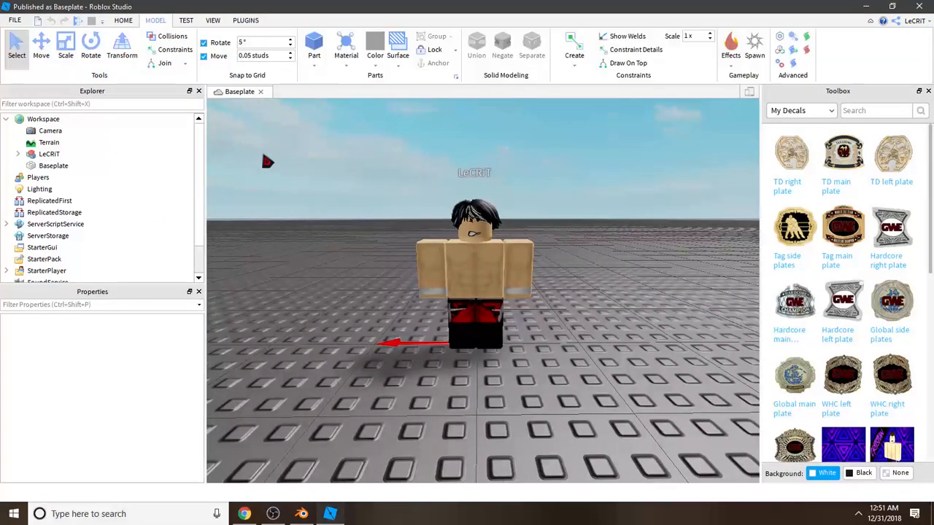
left_click(18, 154)
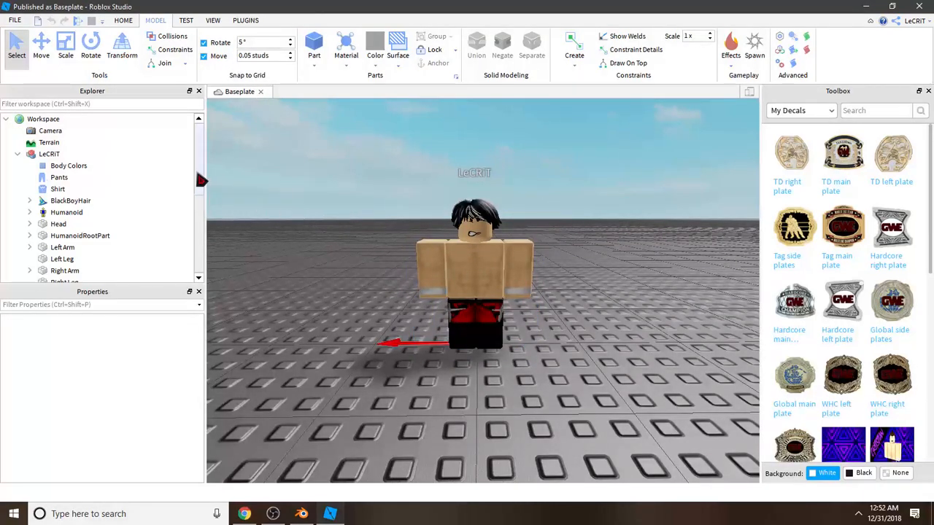
left_click_drag(197, 174, 199, 183)
right_click_drag(275, 181, 271, 180)
scroll(275, 181, "up", 2)
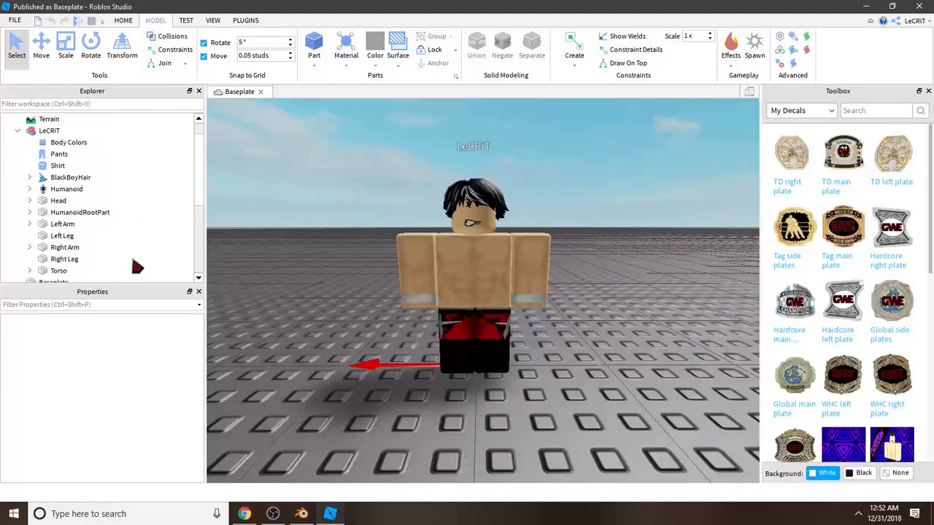
left_click(45, 249)
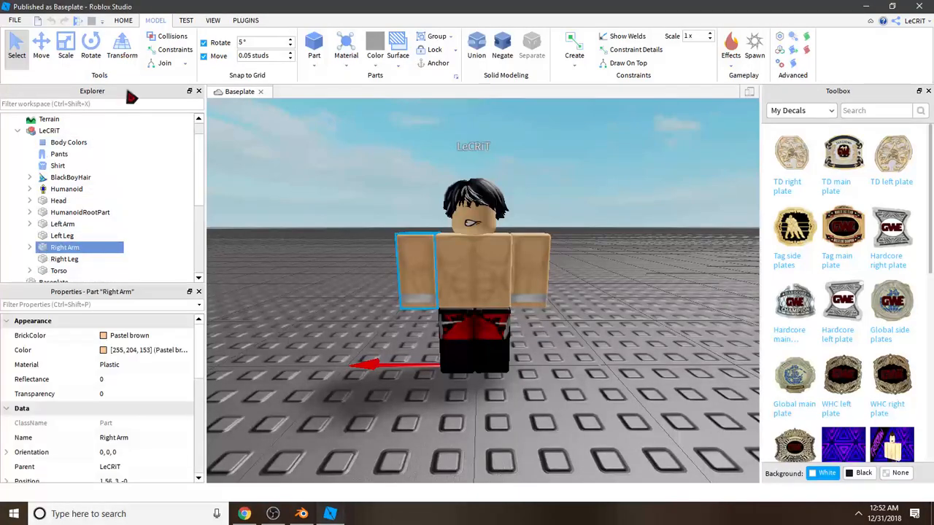
left_click(91, 48)
left_click_drag(415, 142, 423, 143)
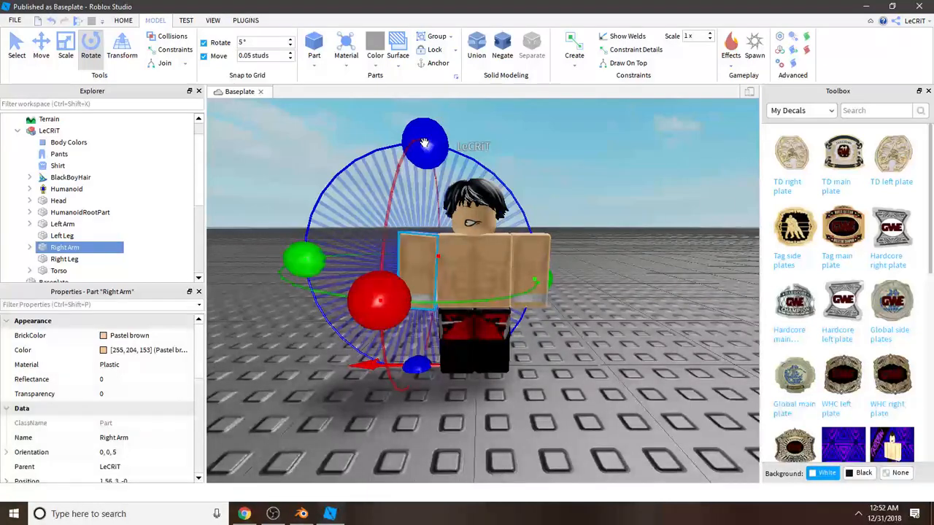
left_click(41, 48)
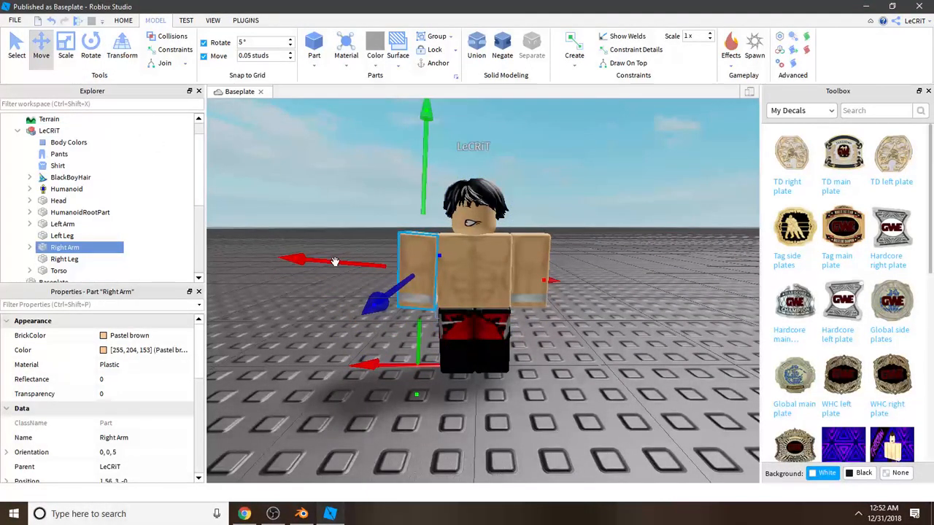
left_click_drag(335, 264, 337, 265)
left_click(337, 208)
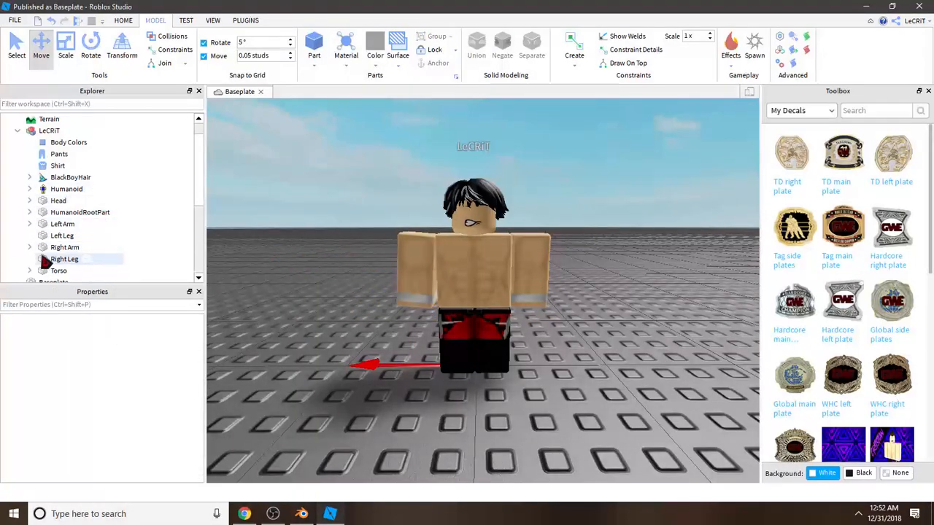
Step: Rotate the character's left arm to orientation 0, 0, -5 and nudge it slightly away from the torso
left_click(87, 224)
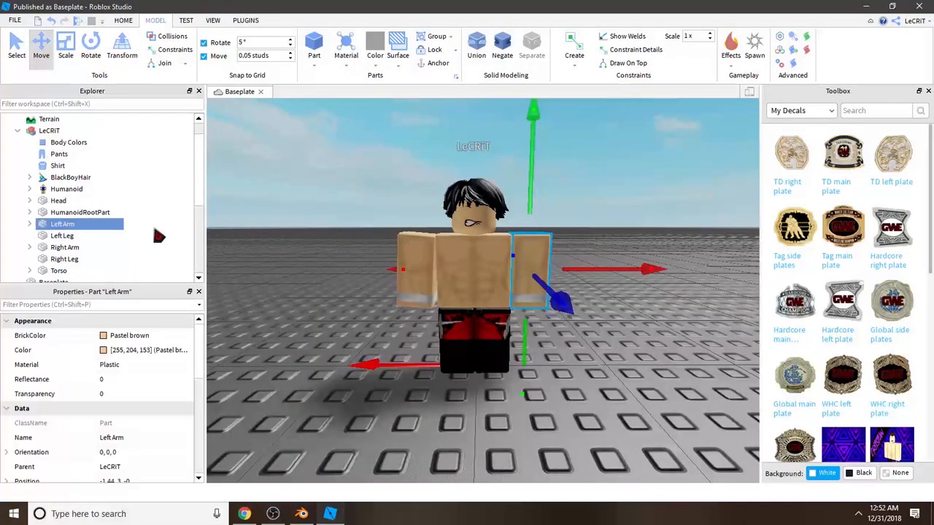
left_click(92, 57)
left_click_drag(532, 145, 519, 143)
left_click(41, 45)
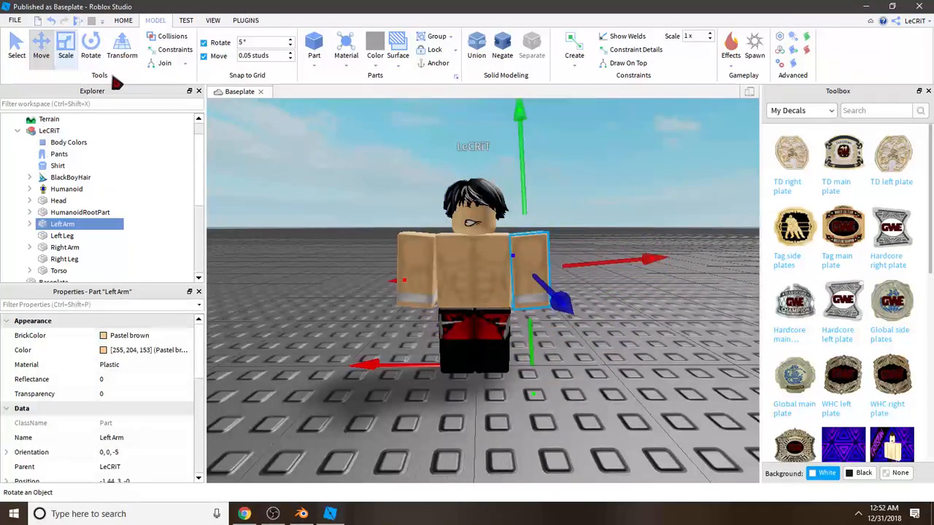
left_click_drag(585, 262, 584, 264)
left_click(558, 172)
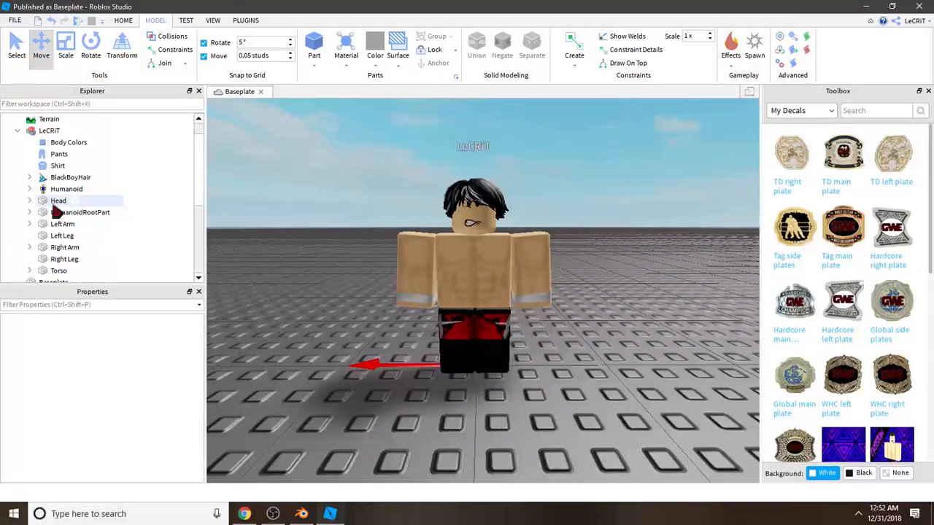
Step: Rotate the character's right leg to orientation -5, 0, 0 and shift it about 0.15 studs backward
left_click(66, 260)
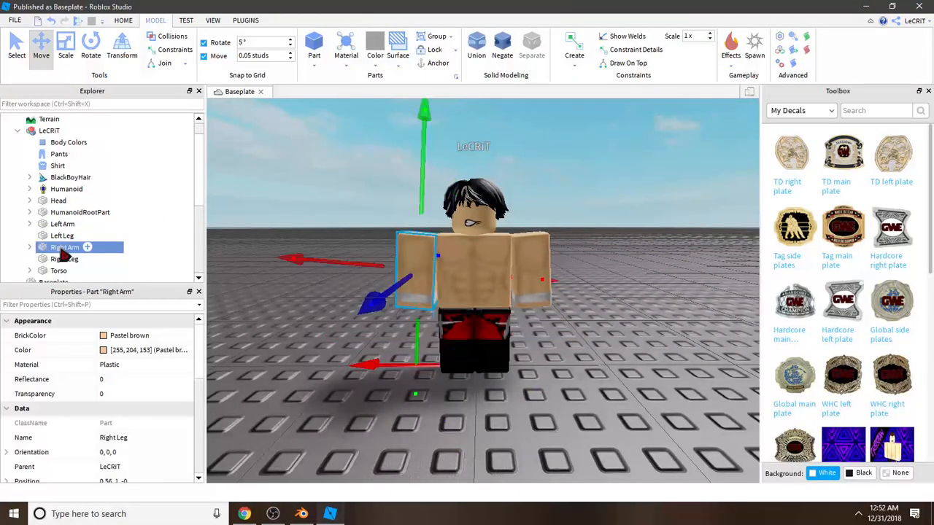
left_click(100, 60)
right_click_drag(712, 254, 712, 254)
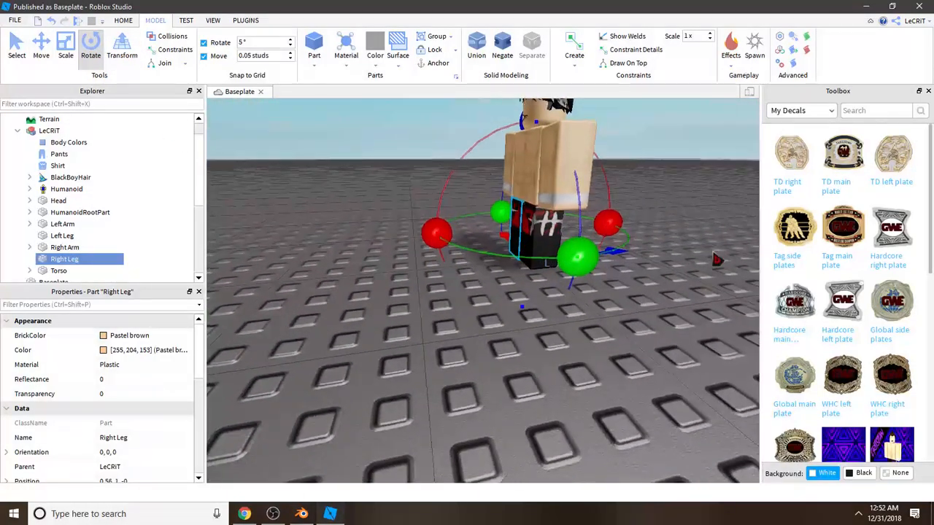
left_click_drag(439, 240, 438, 244)
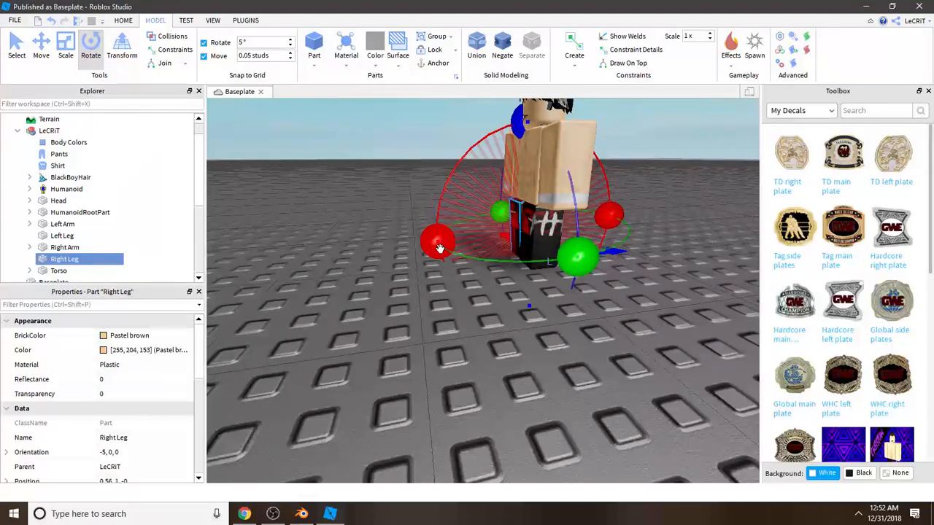
left_click(41, 44)
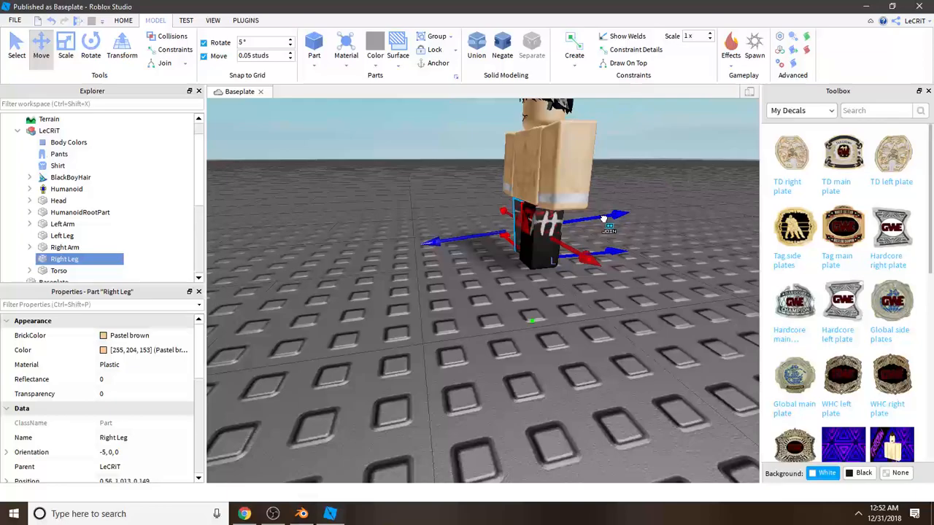
left_click(622, 252)
right_click_drag(619, 246, 619, 247)
key("w")
key("s")
key("w")
key("s")
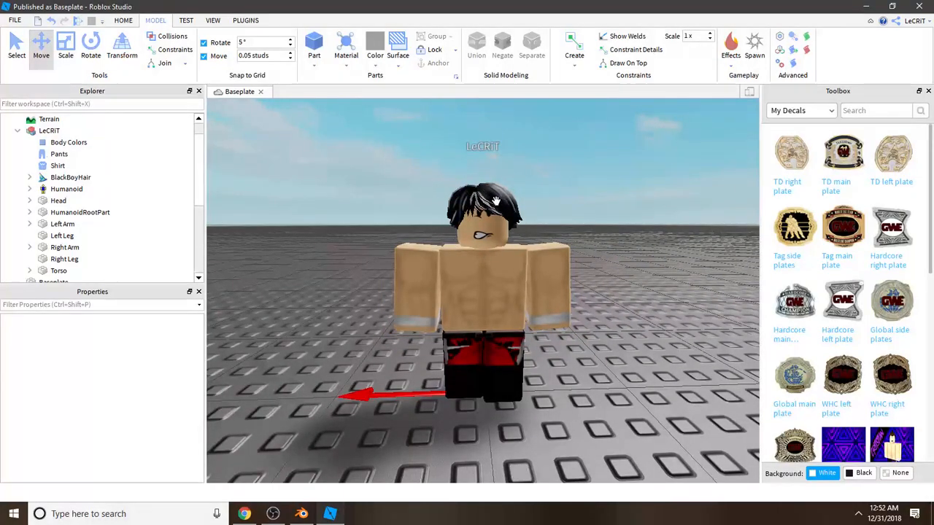
Step: Select the character's Head and BlackBoyHair together and rotate them slightly as one
left_click(59, 201)
left_click(65, 179, "ctrl")
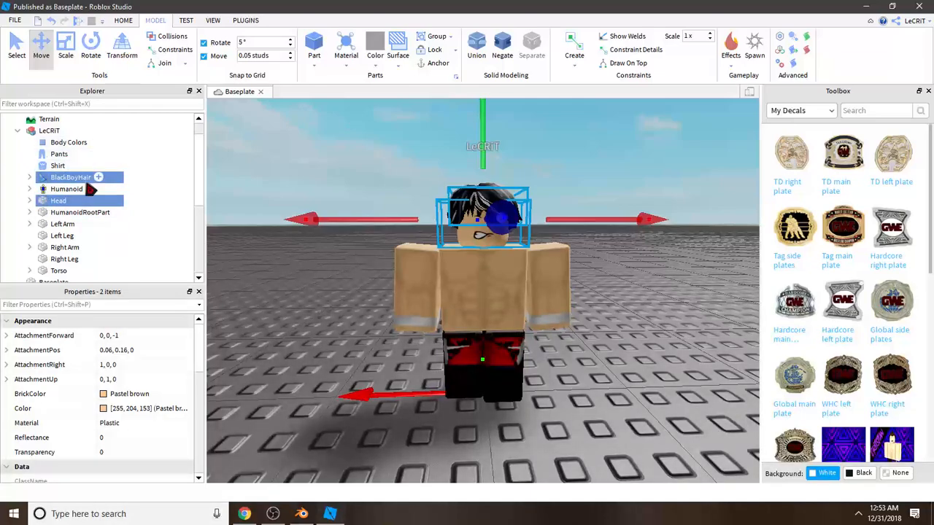
left_click(59, 202)
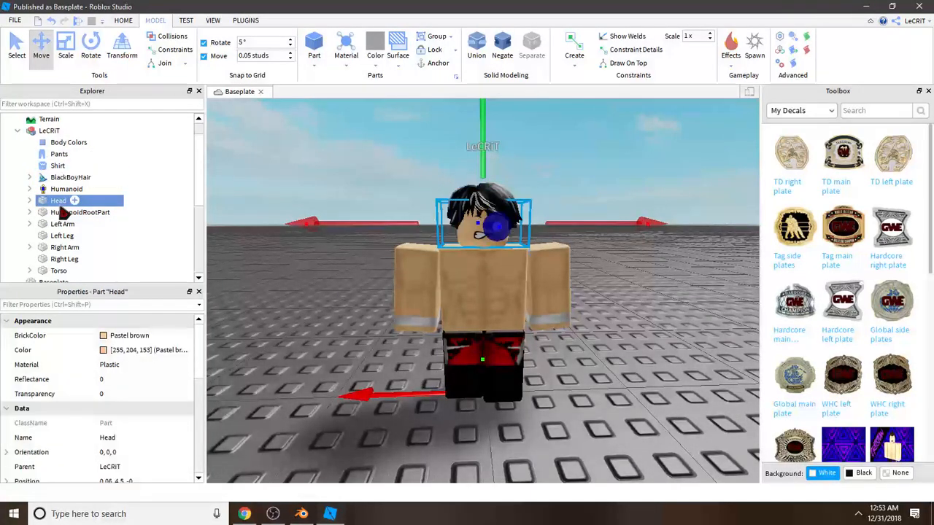
left_click(60, 201)
left_click(63, 181, "ctrl")
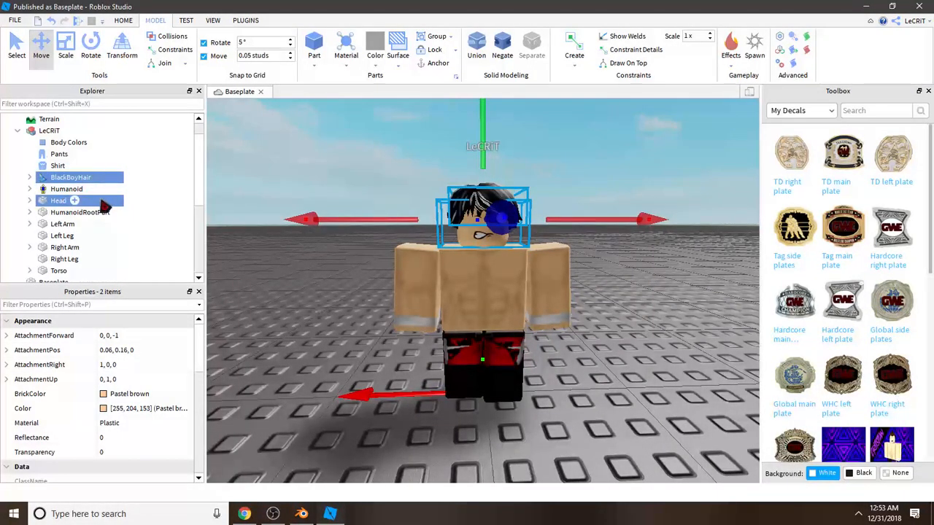
left_click(90, 48)
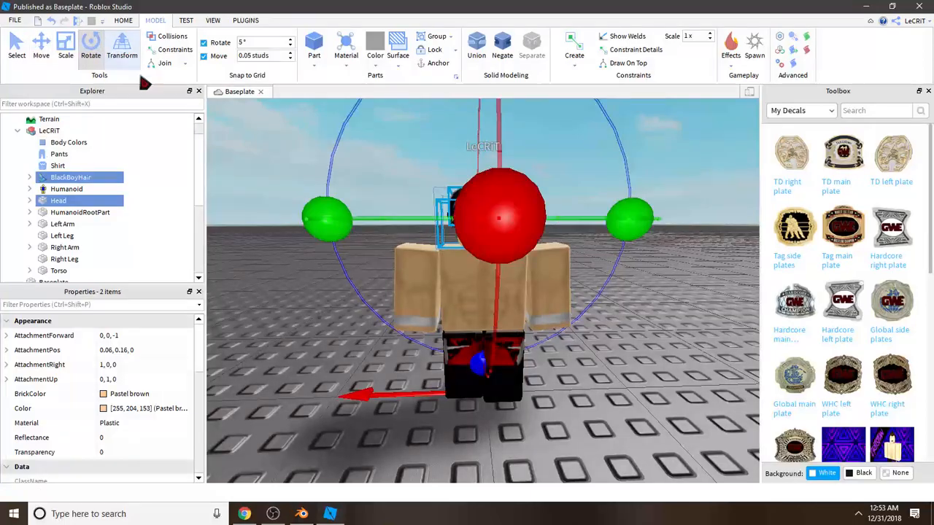
left_click_drag(349, 232, 363, 283)
left_click(651, 326)
key("s")
right_click_drag(651, 326, 651, 327)
key("w")
scroll(651, 326, "up", 1)
scroll(651, 326, "down", 1)
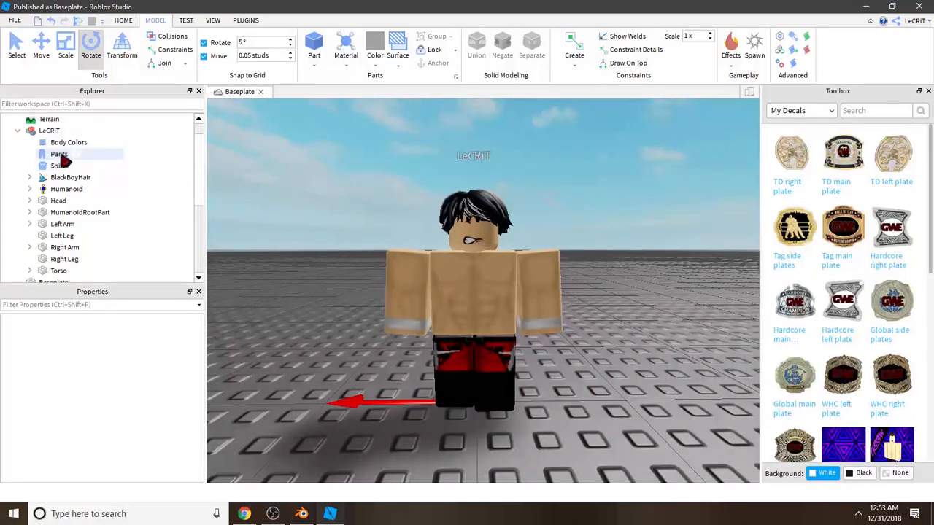
Step: Collapse the character model in the Explorer and start exporting it as a selection
left_click(18, 131)
left_click(44, 133)
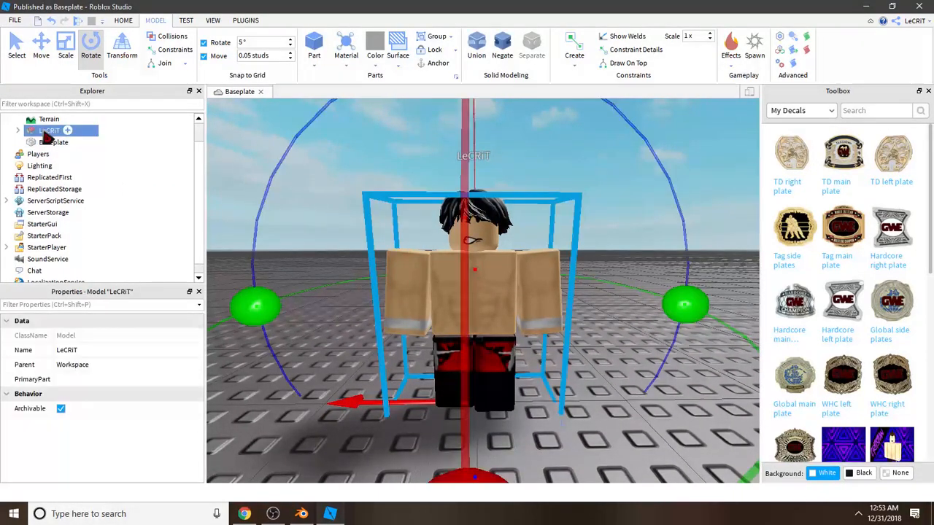
right_click(45, 131)
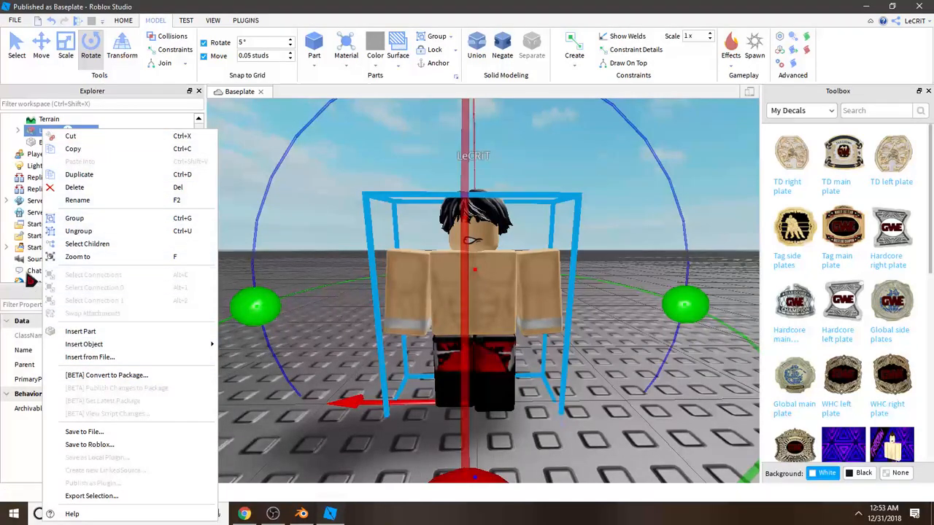
left_click(38, 136)
double_click(44, 132)
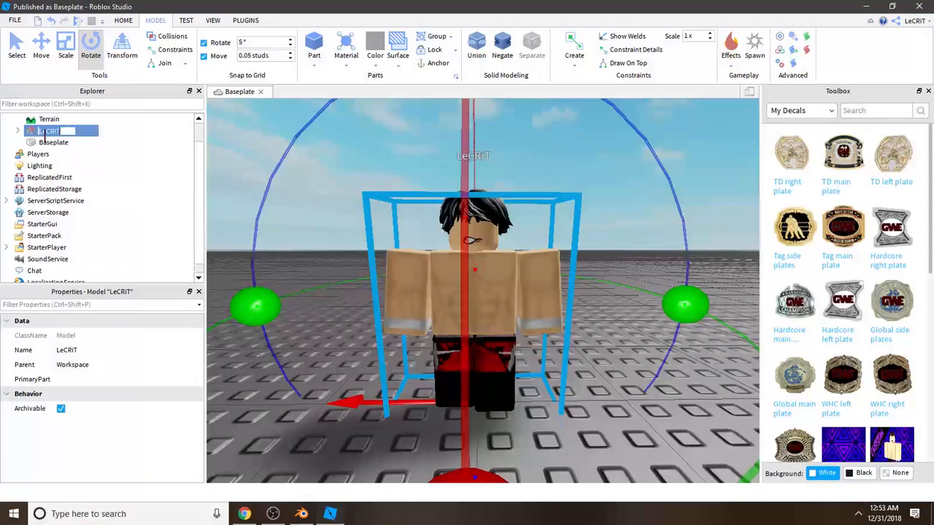
right_click(53, 135)
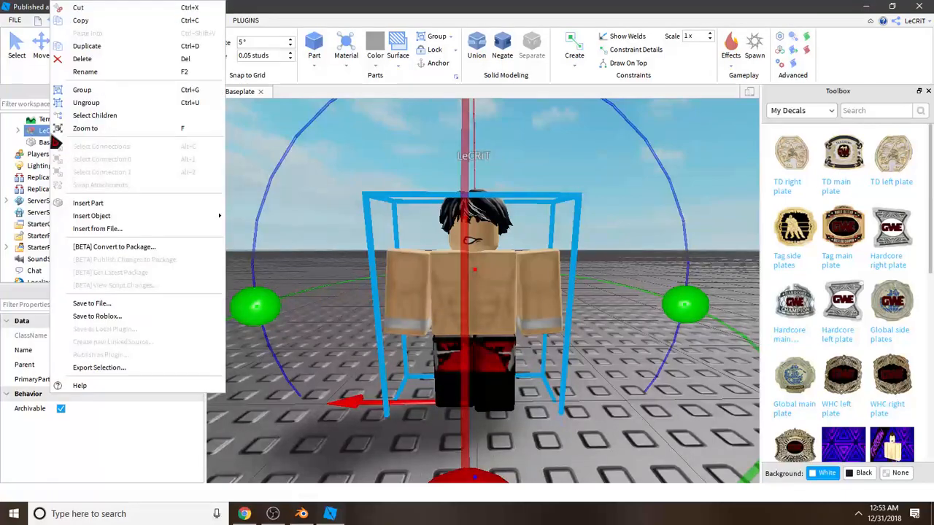
left_click(102, 367)
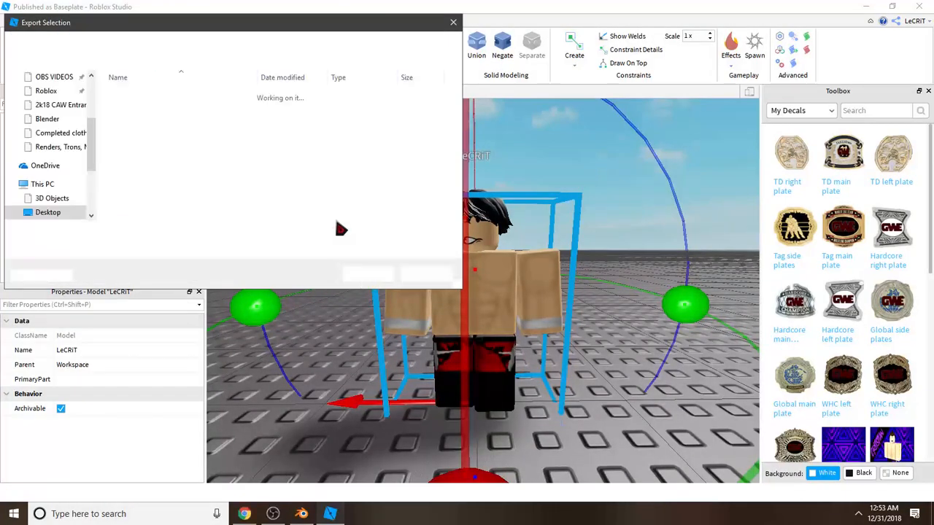
Step: Save the export as the Object Model file "Gabe white example" in the Blender folder and deselect the character
left_click_drag(221, 29, 594, 125)
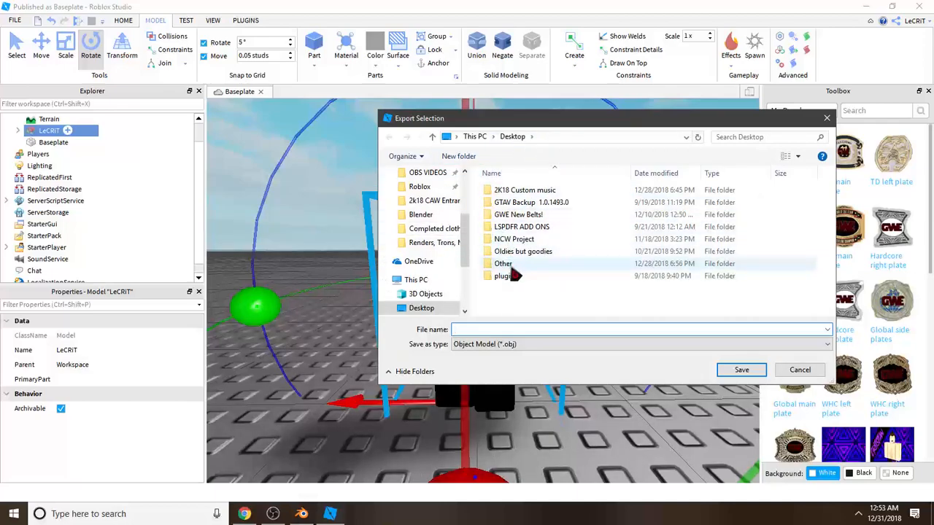
left_click(420, 214)
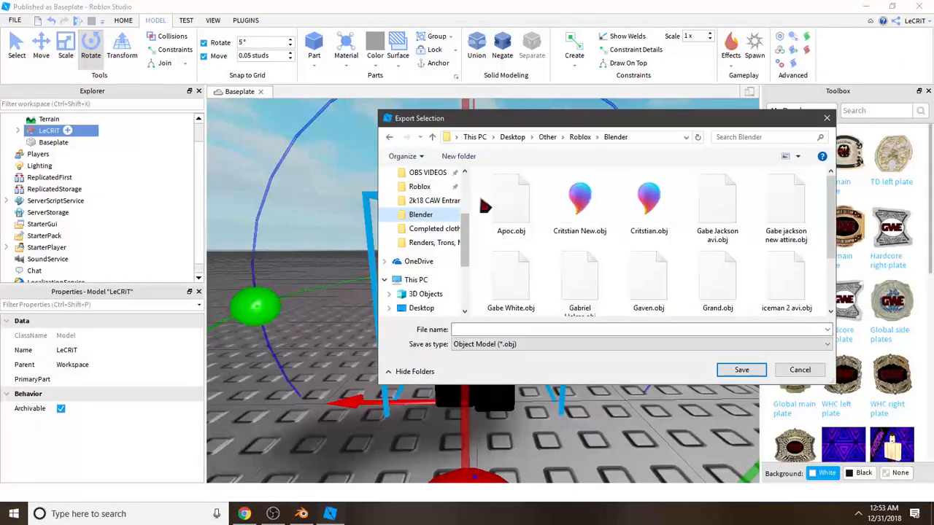
left_click(494, 331)
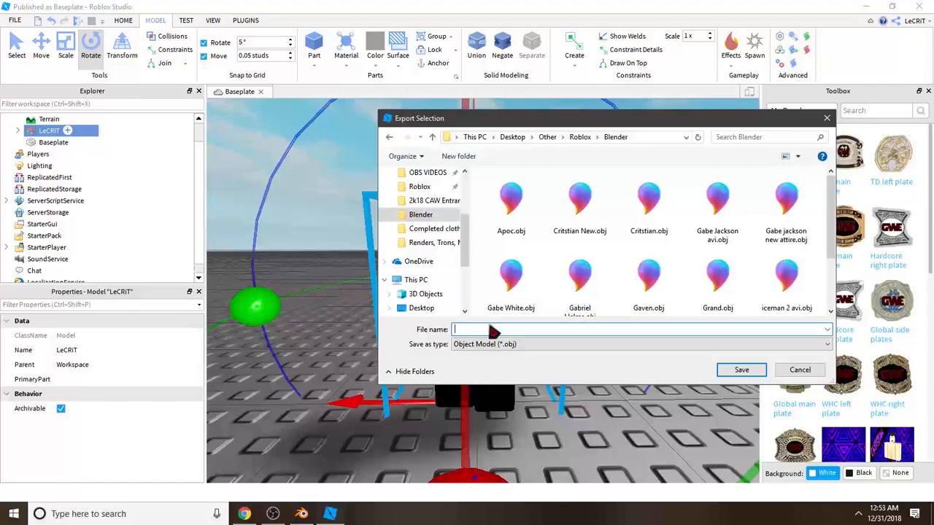
type("Gabe white example")
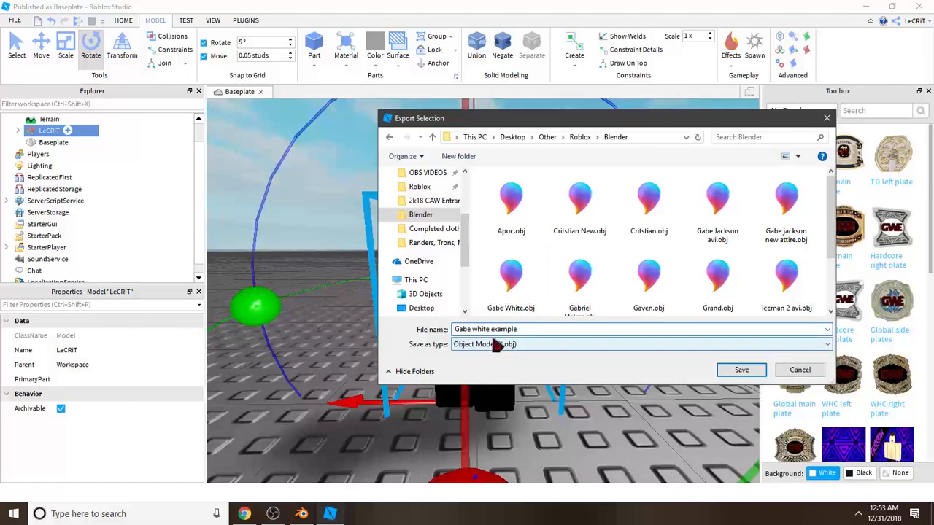
left_click(742, 370)
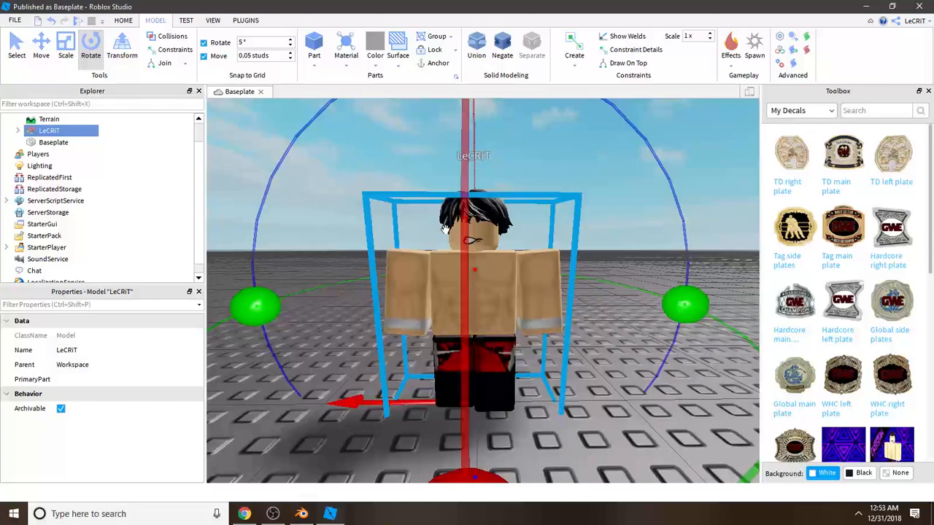
left_click(379, 232)
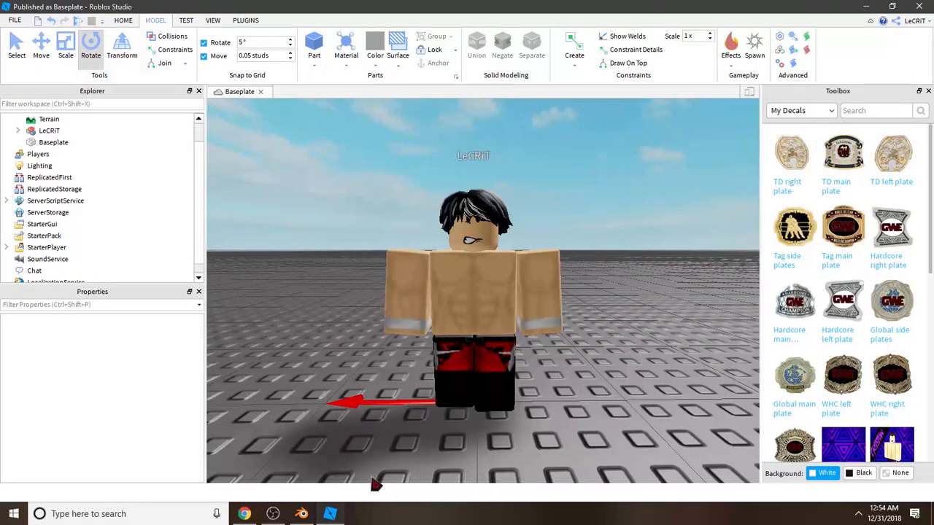
Step: Switch to Blender, dismiss the splash screen and delete the default cube
left_click(302, 514)
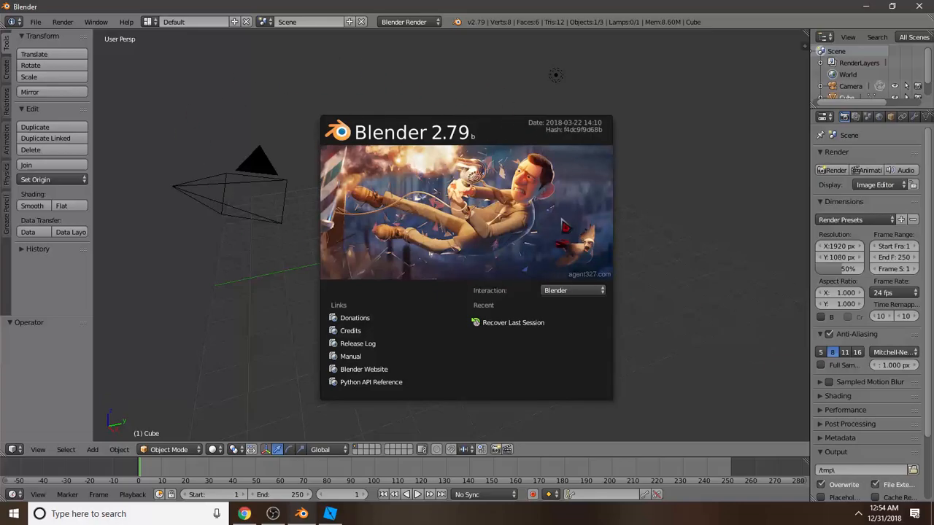
left_click(679, 141)
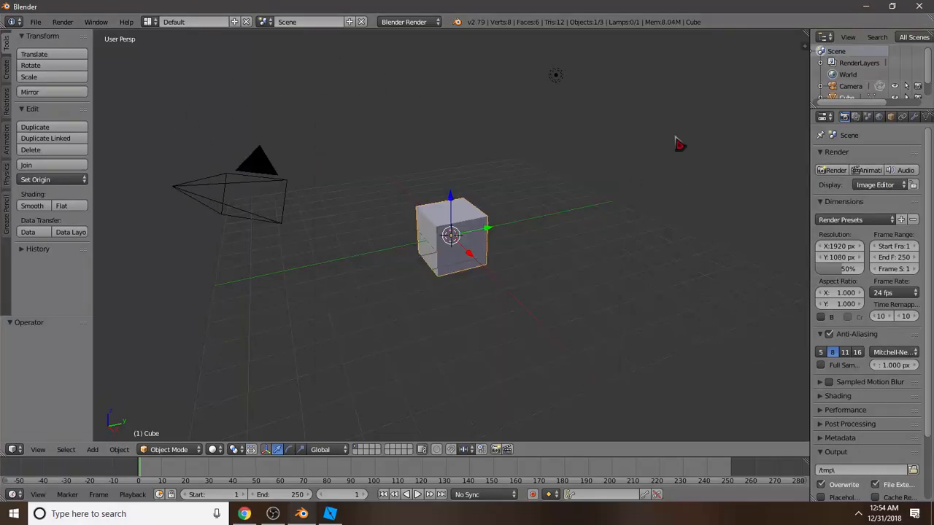
key("x")
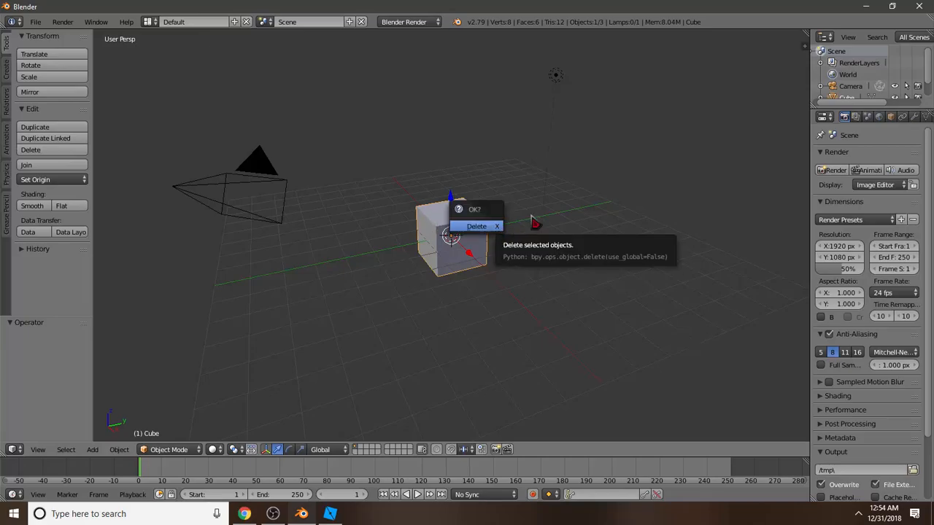
left_click(637, 171)
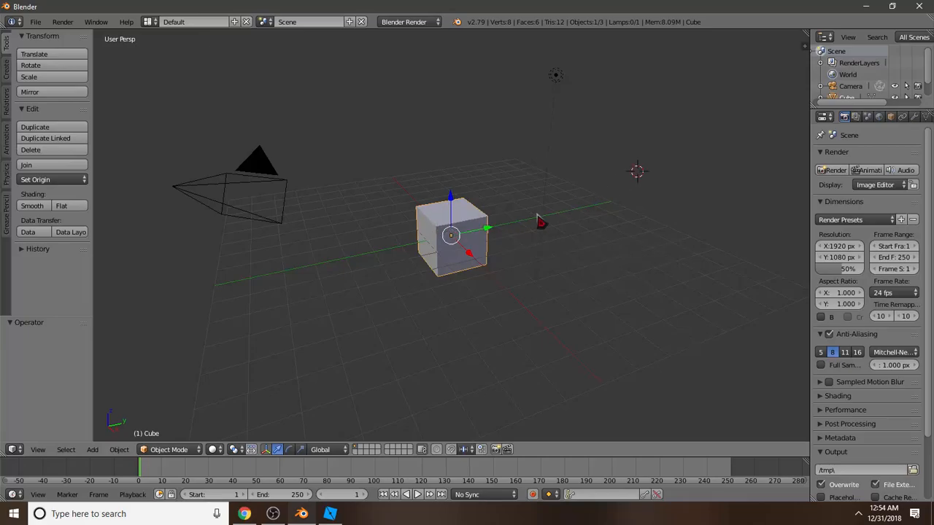
key("x")
left_click(461, 215)
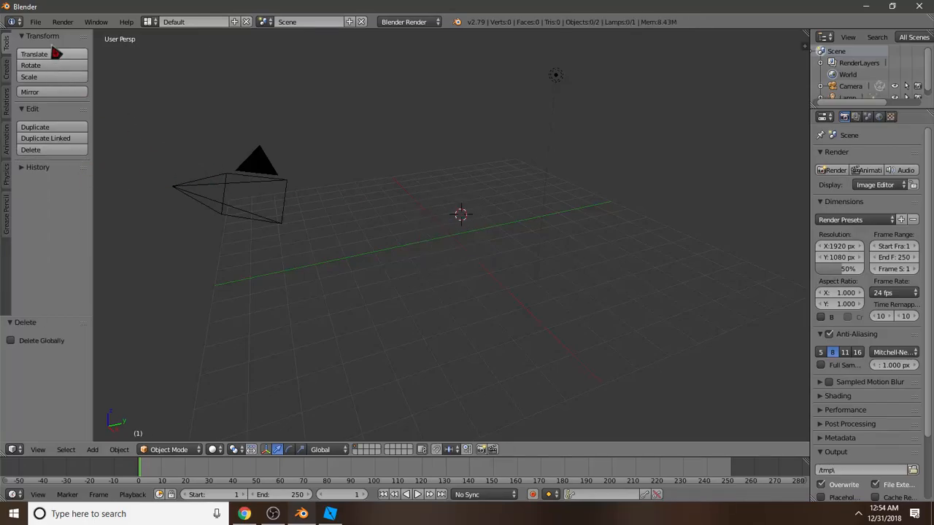
Step: Import Gabe white example.obj from the Blender folder as Wavefront and set the viewport shading to Texture
left_click(35, 22)
mouse_move(103, 246)
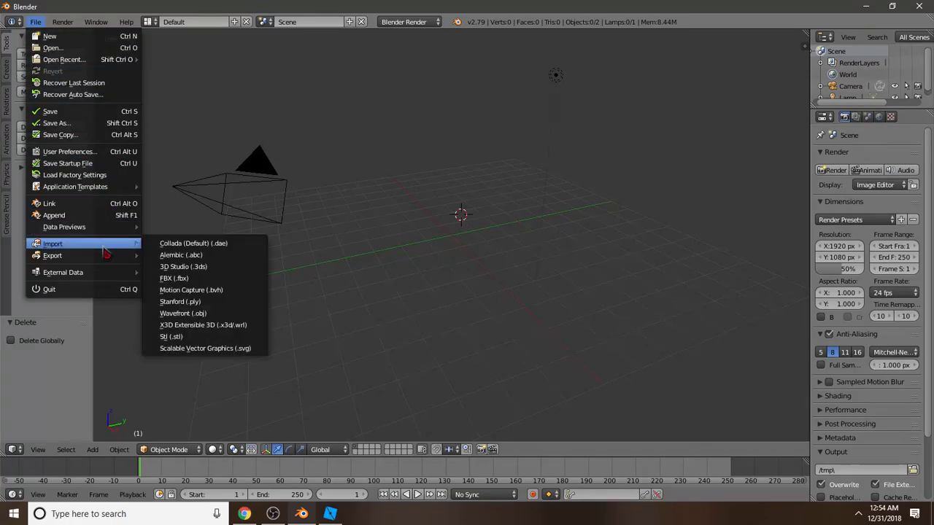
left_click(191, 314)
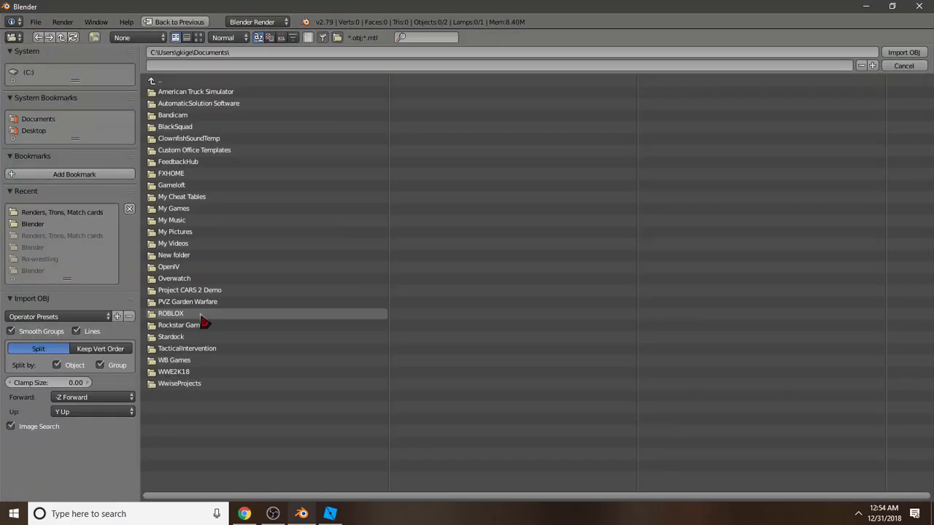
left_click(43, 227)
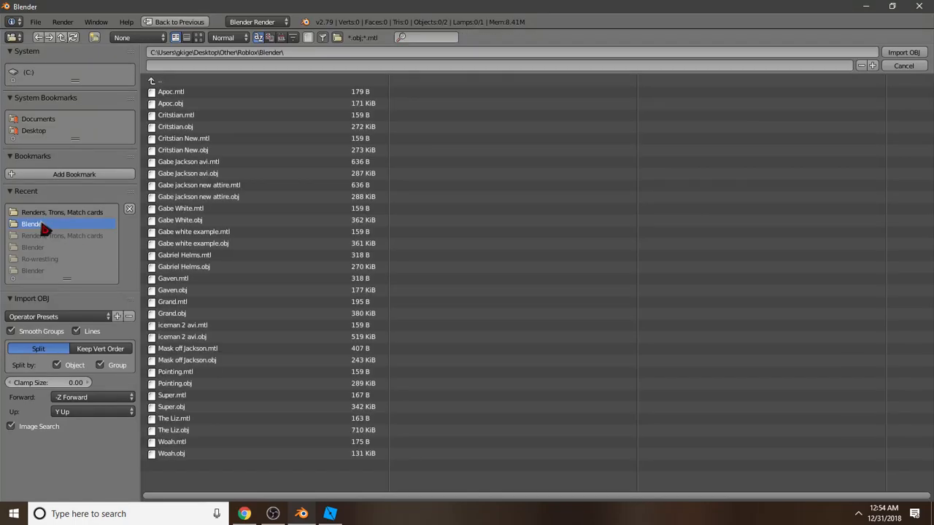
left_click(208, 245)
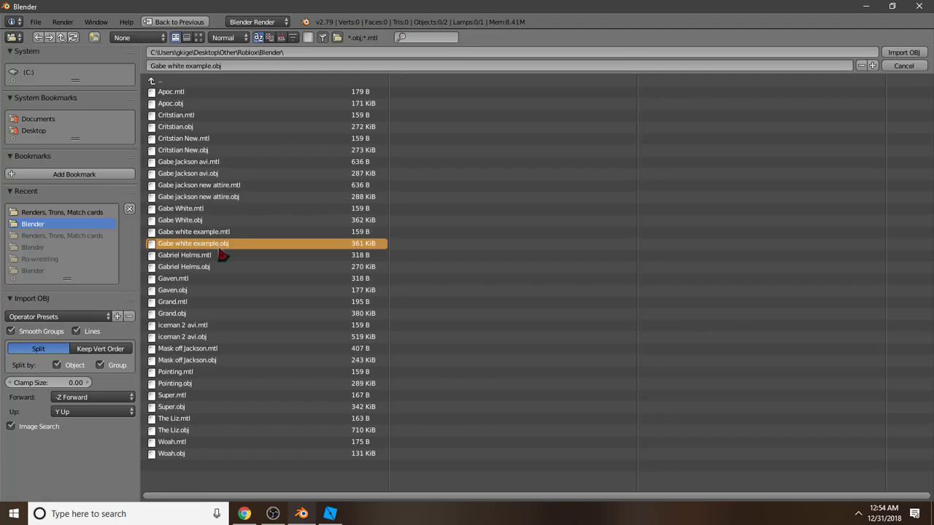
left_click(908, 54)
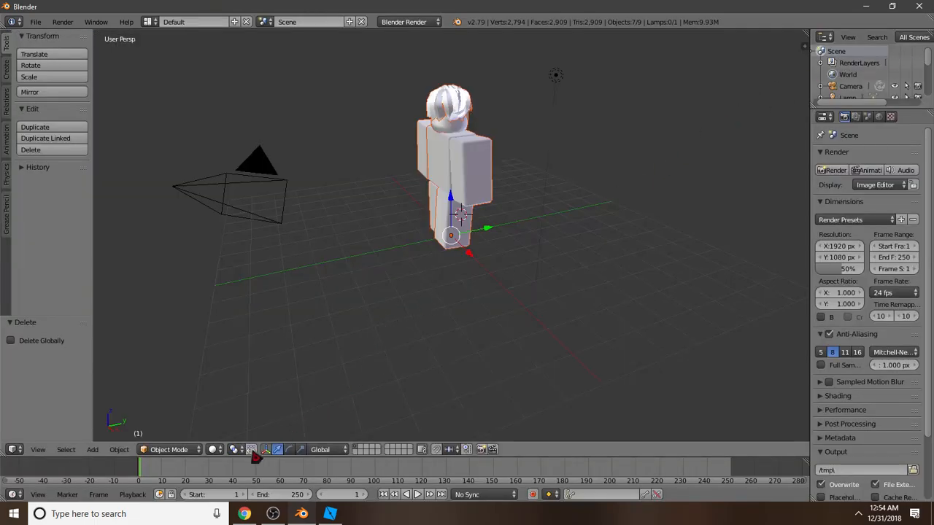
left_click(218, 451)
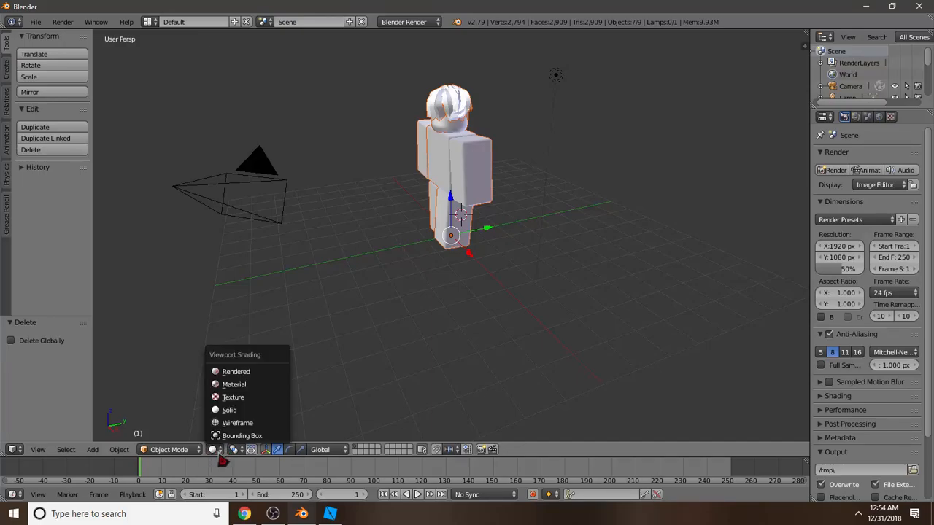
left_click(233, 397)
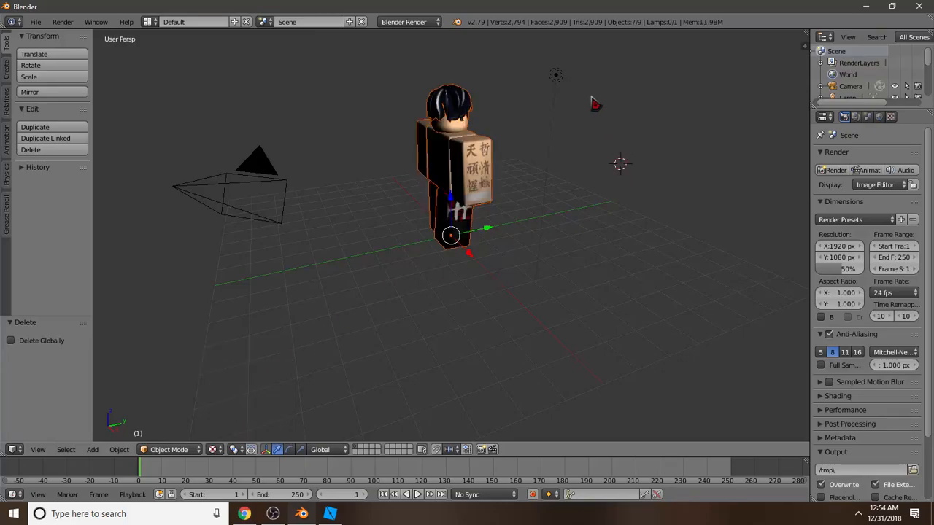
key("g")
key("z")
key("z")
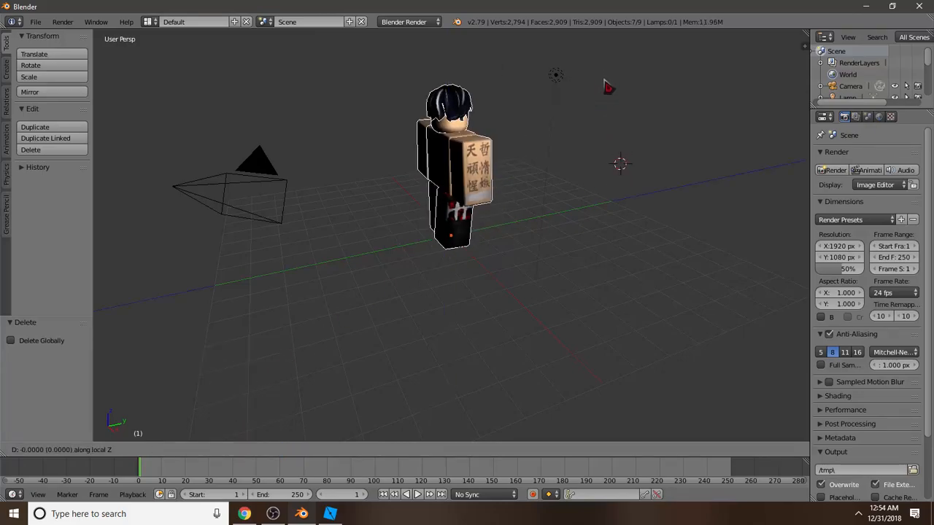
key("minus")
key("1")
key("Return")
key("ctrl+z")
left_click(604, 81)
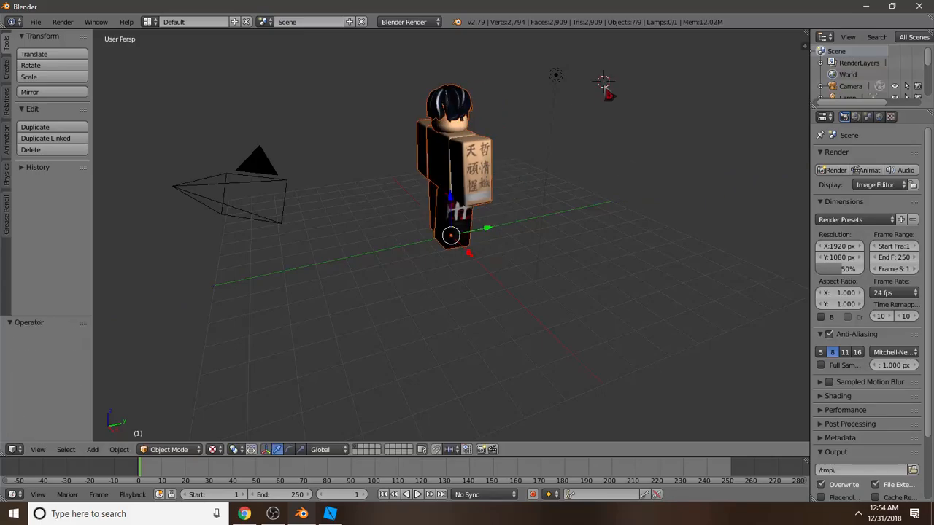
Step: Delete the default lamp from the scene
right_click(562, 78)
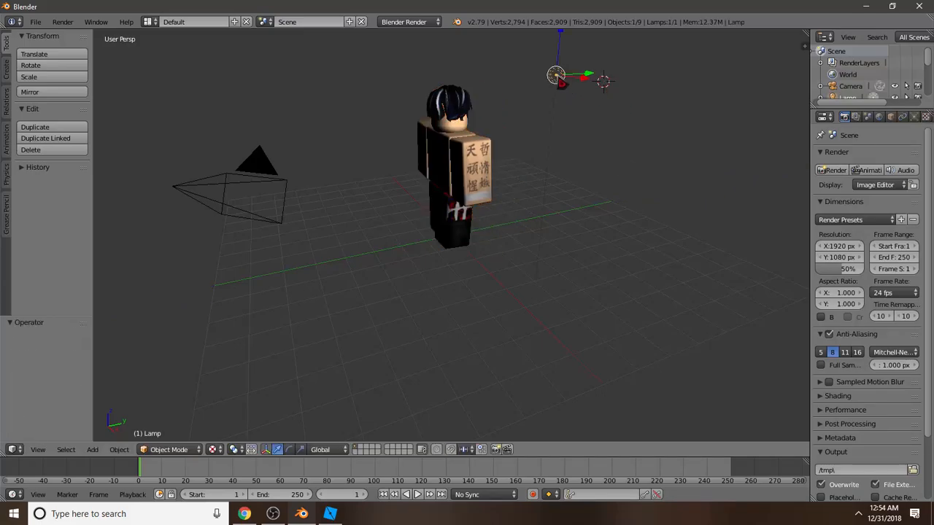
key("x")
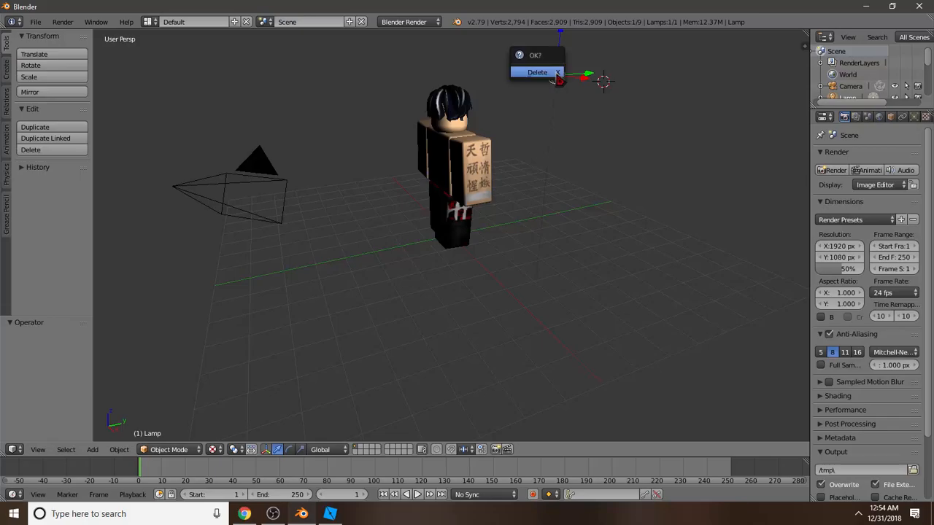
left_click(556, 75)
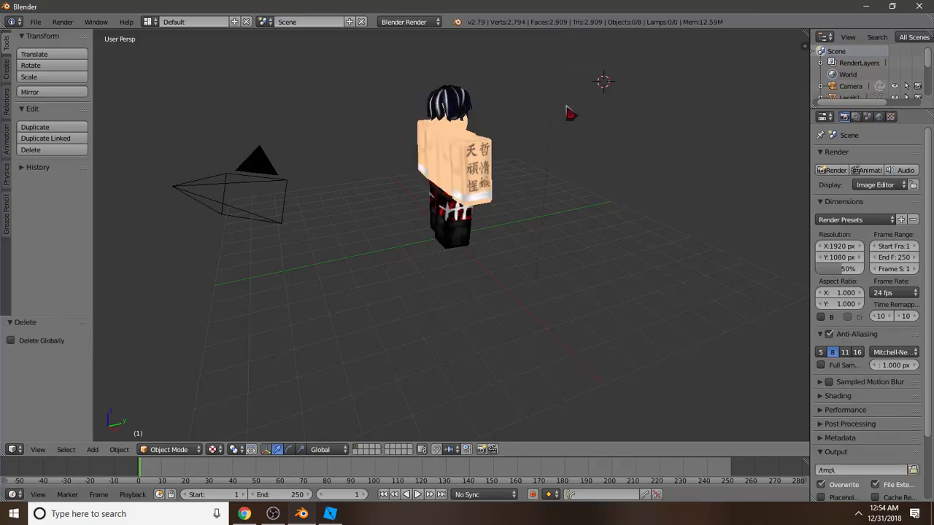
Step: Fly the viewport around the imported character to face its front
left_click(555, 138)
key("shift+f")
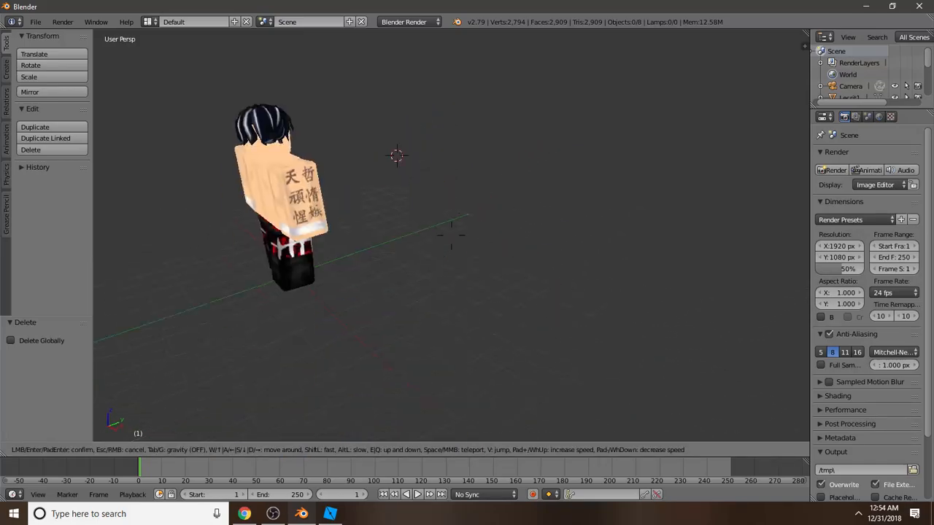
key("d")
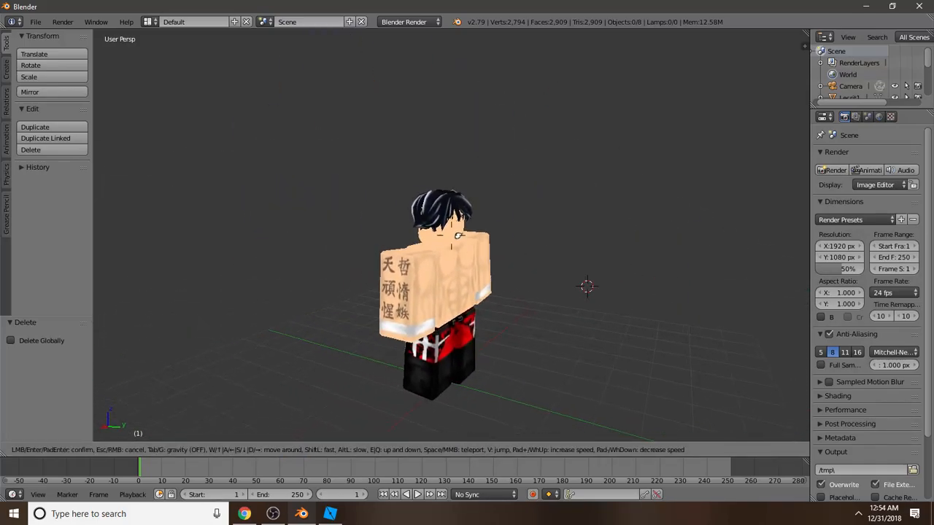
key("d")
key("s")
key("w")
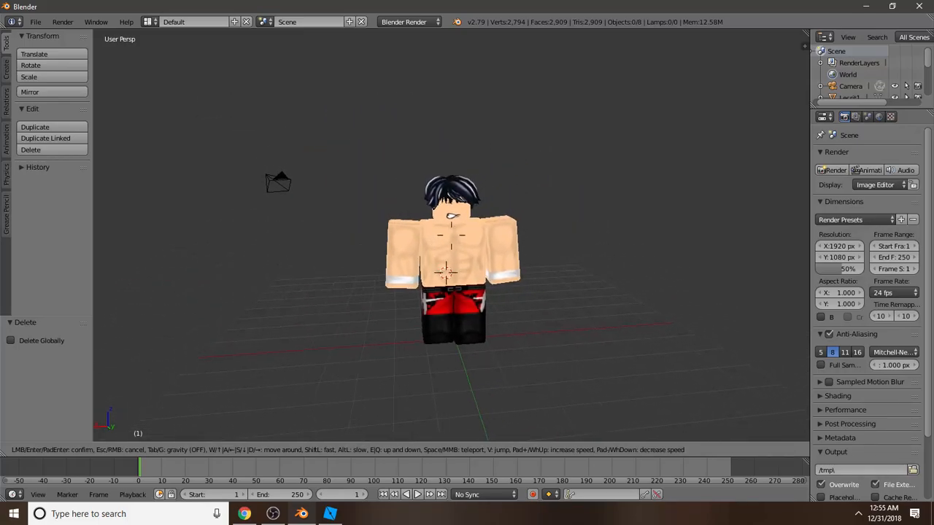
key("Return")
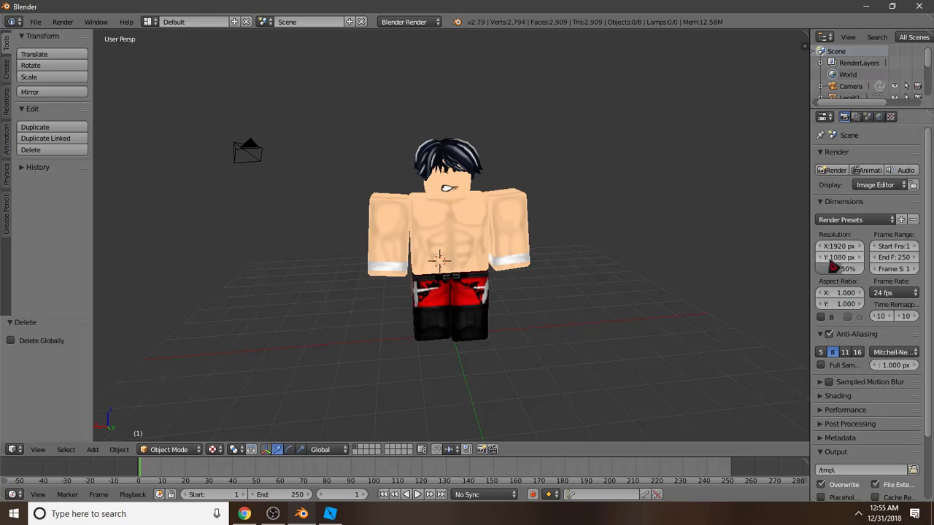
Step: Set the render resolution scale to 100% and the shading alpha mode to Transparent
left_click_drag(844, 272, 870, 275)
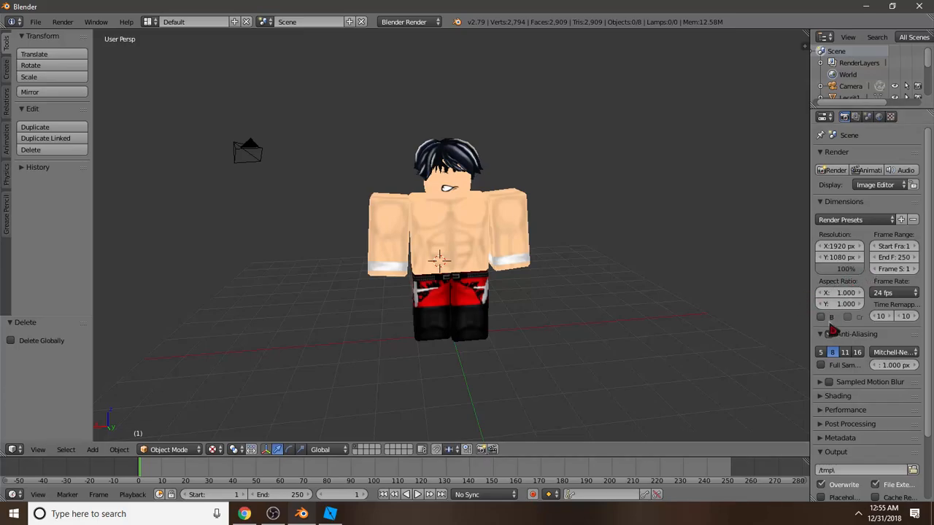
left_click(837, 398)
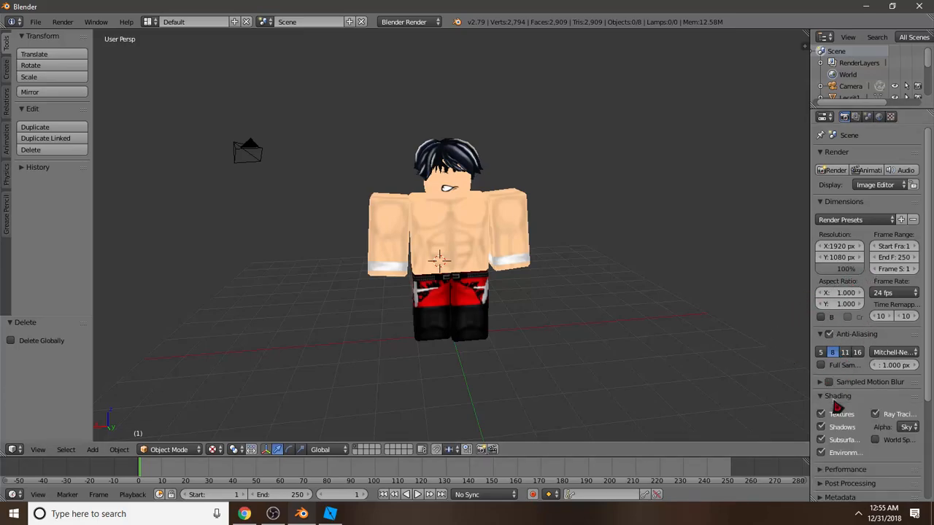
left_click(905, 427)
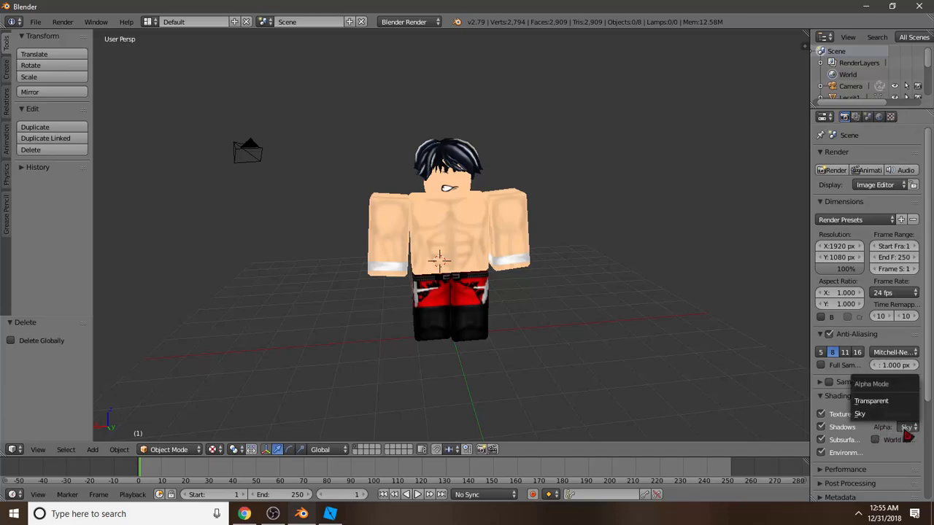
left_click(874, 401)
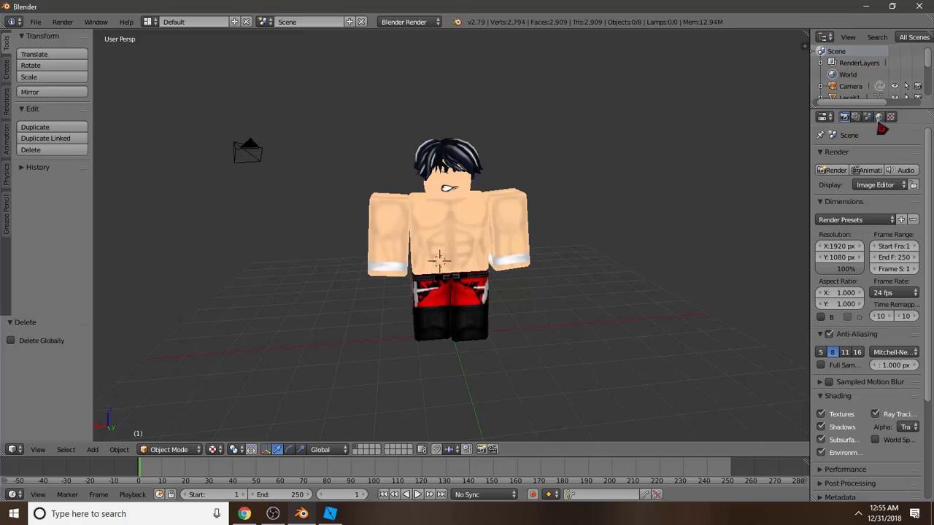
Step: Enable Ambient Occlusion, Environment Lighting and Indirect Lighting in the World settings
left_click(879, 118)
left_click(845, 117)
left_click(879, 118)
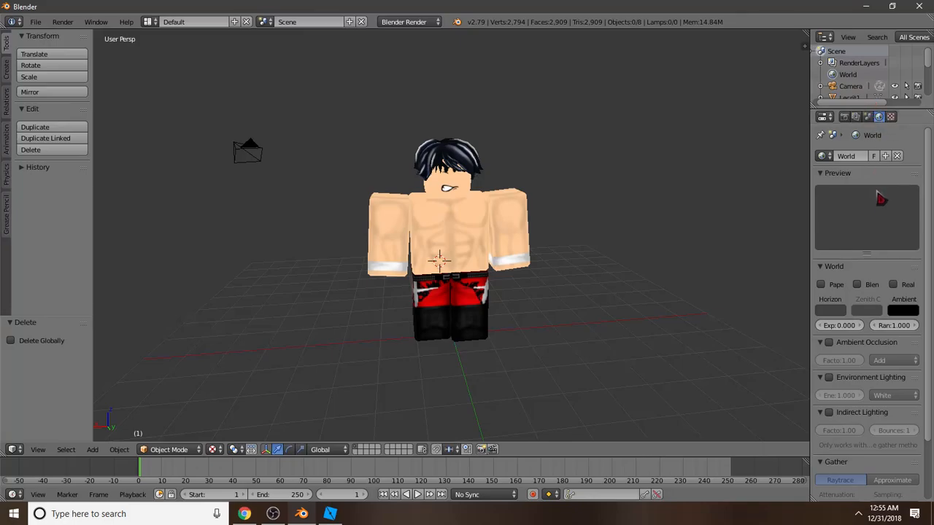
left_click(830, 343)
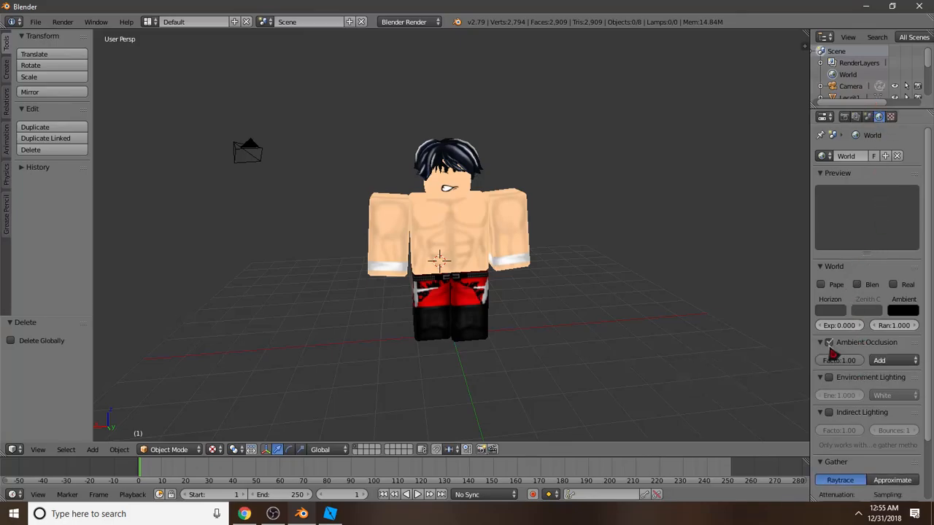
left_click(829, 378)
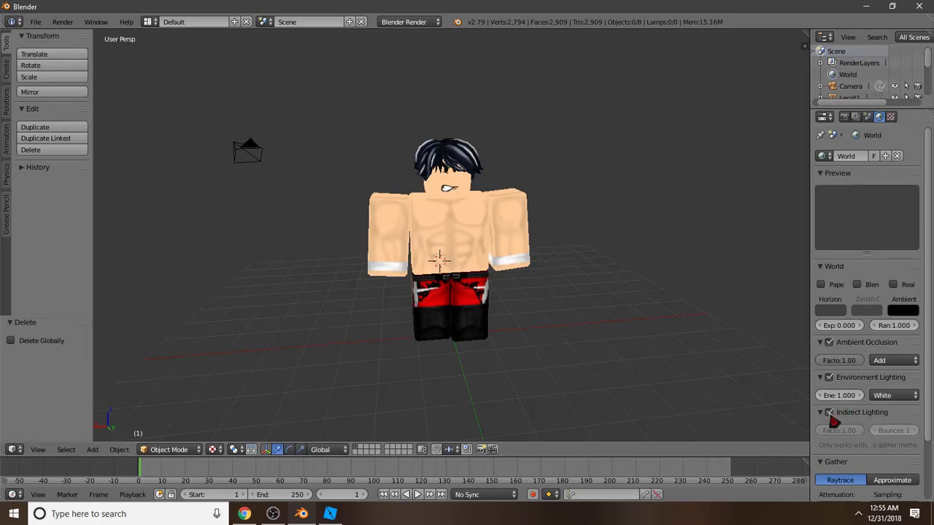
left_click(829, 413)
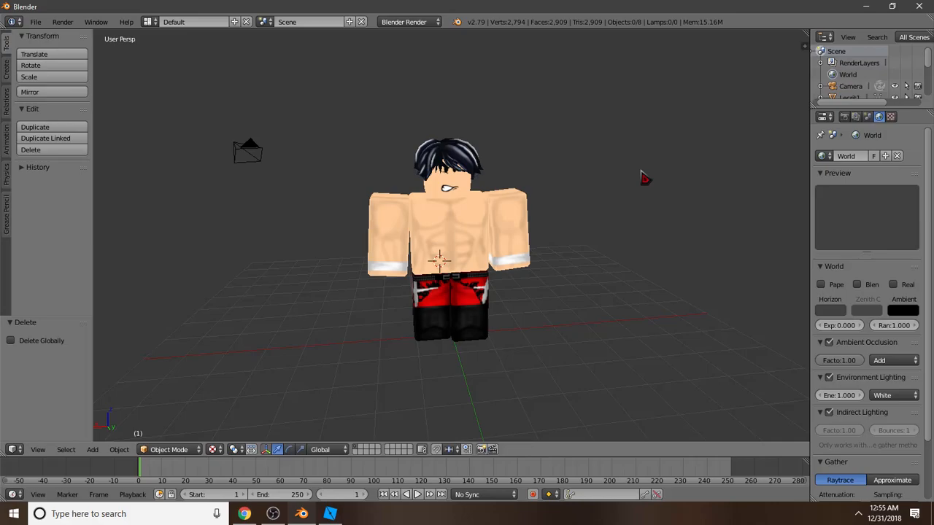
Step: Switch to the camera view and fly the camera until the whole character is framed centrally from the front
key("KP_0")
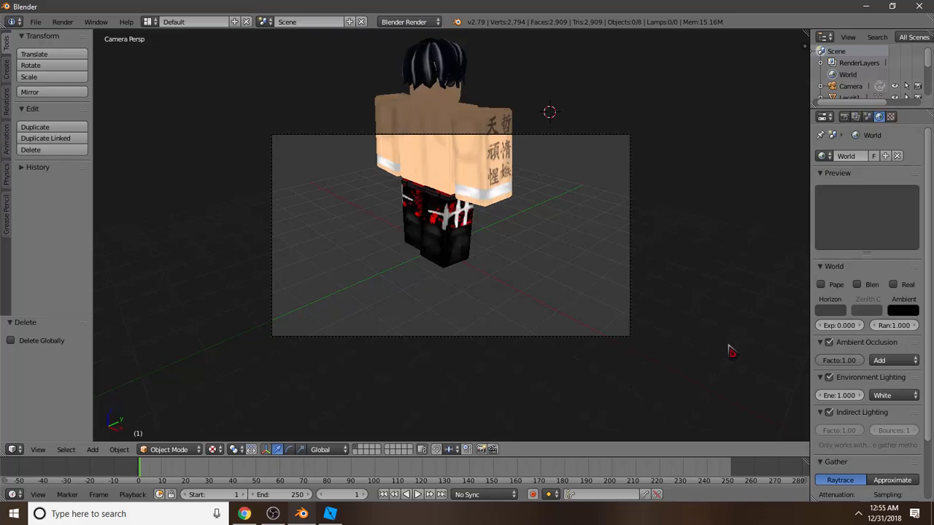
key("shift+f")
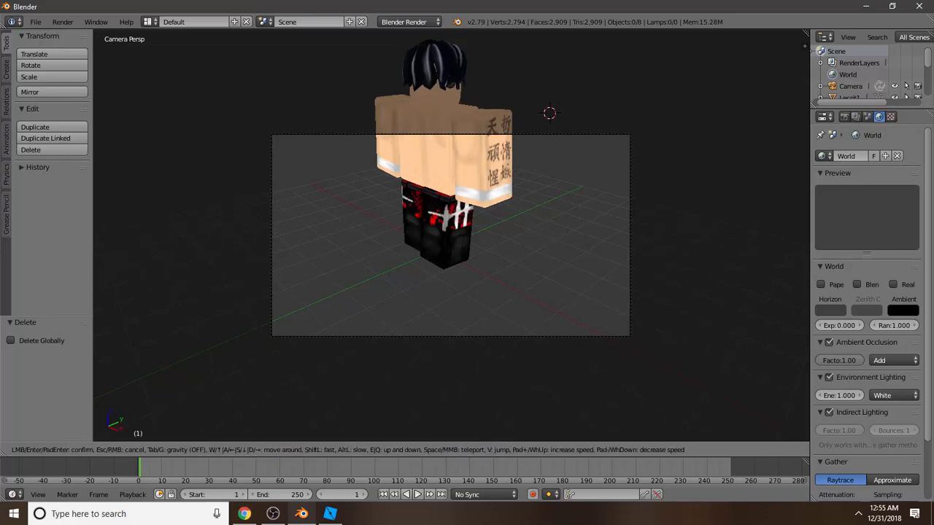
key("d")
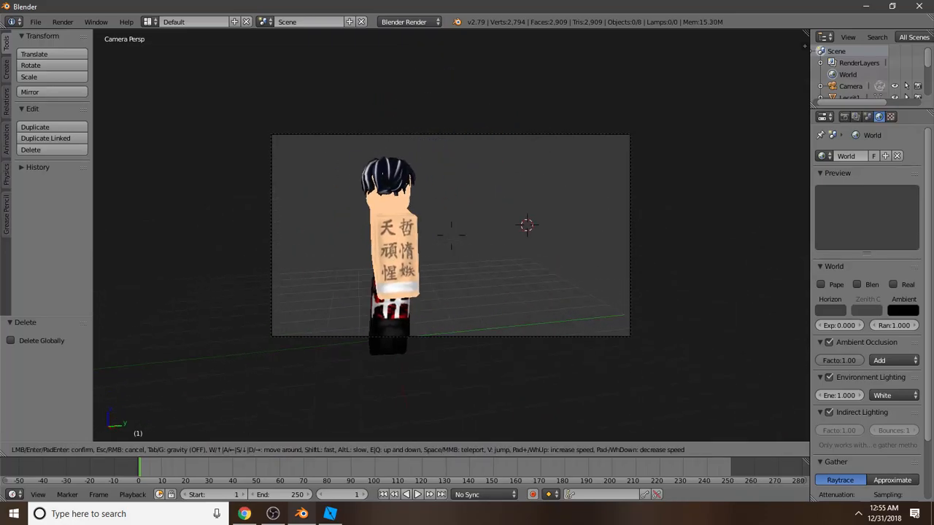
key("a")
key("w")
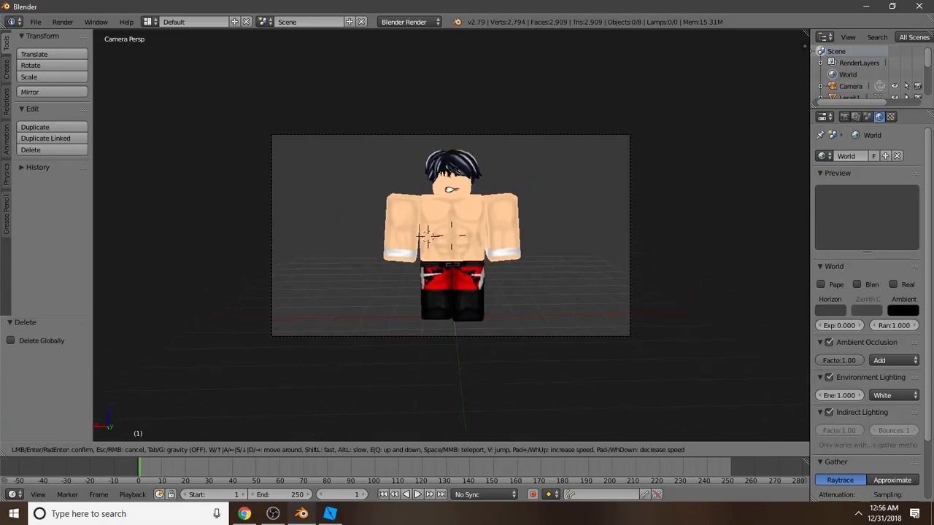
key("w")
key("d")
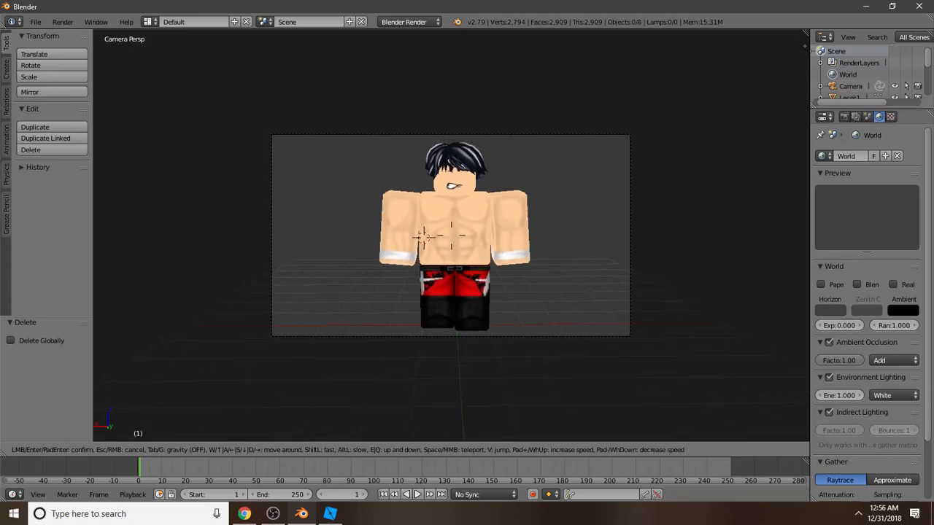
key("w")
key("w")
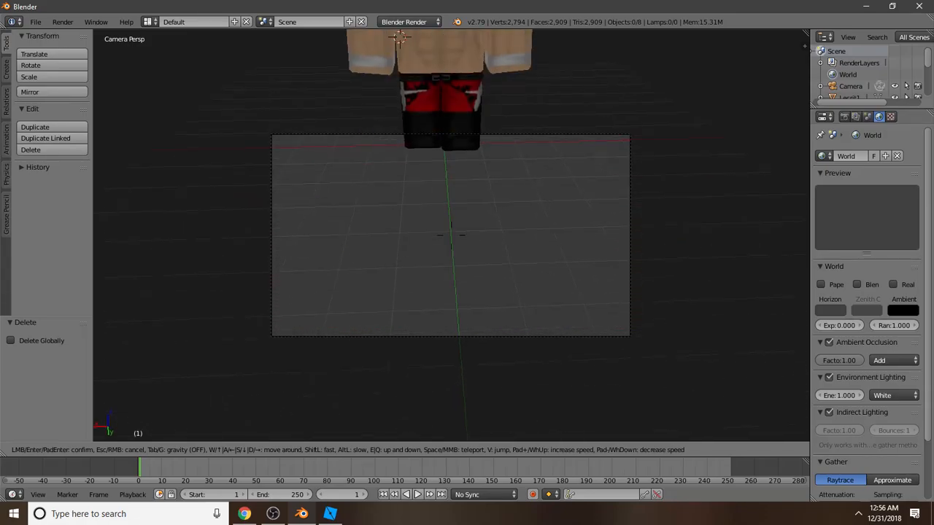
key("s")
key("s")
key("d")
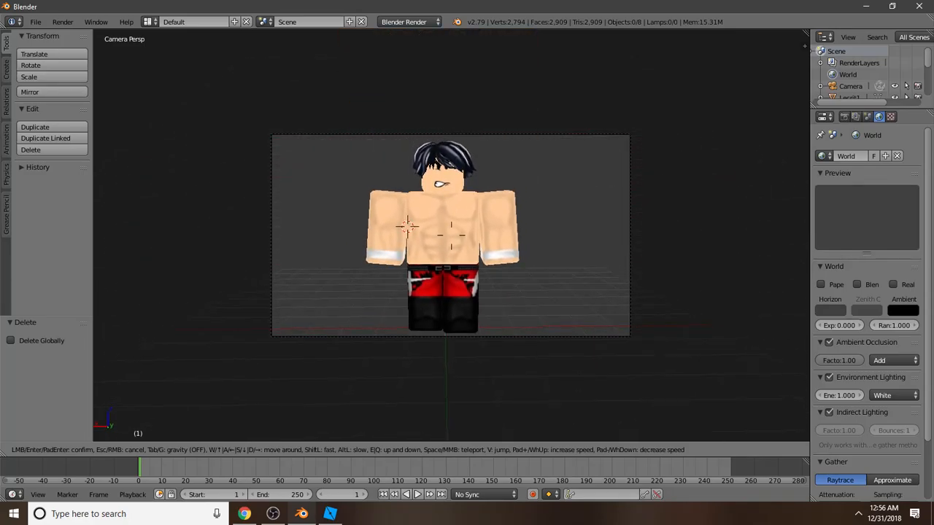
key("a")
key("a")
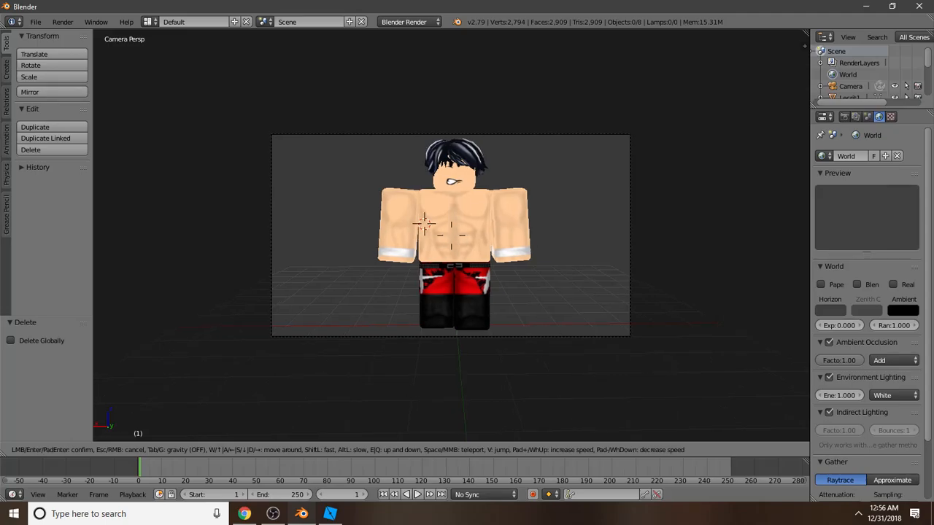
left_click(452, 241)
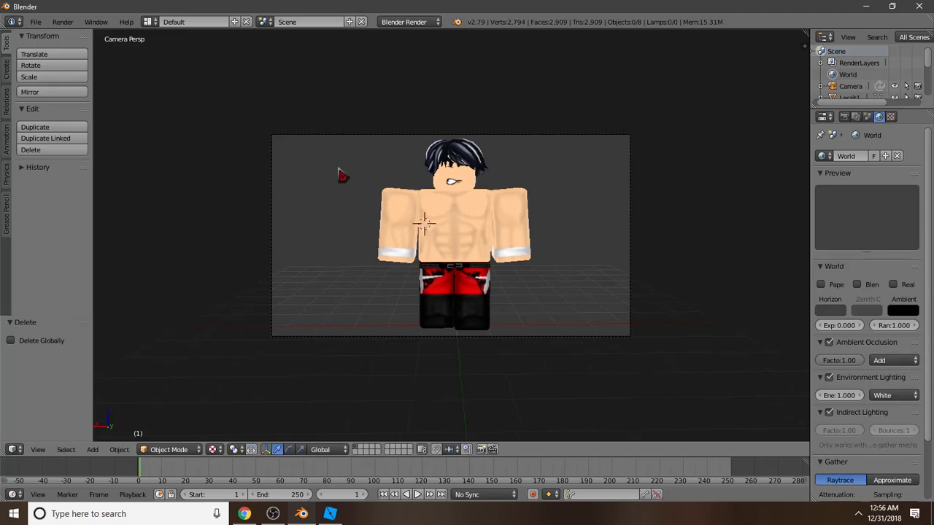
Step: Render the still image and fit the complete result in view
left_click(70, 23)
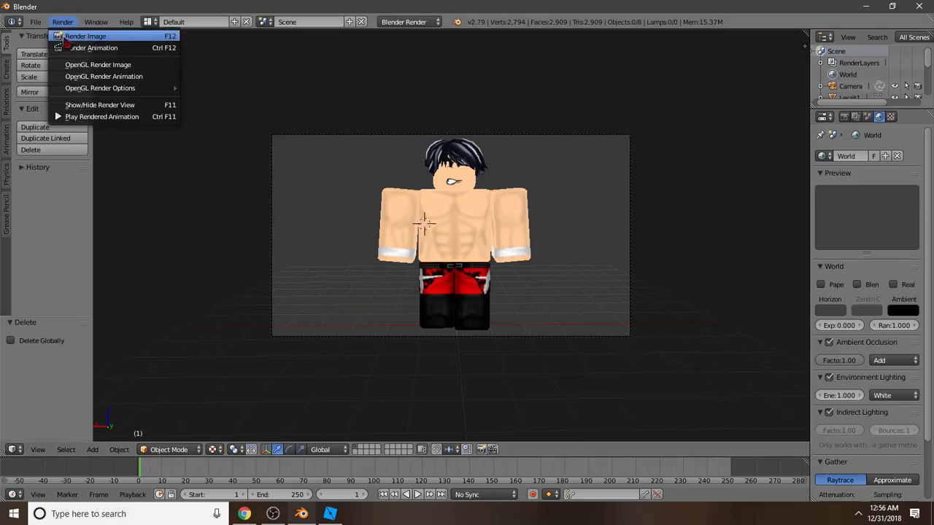
left_click(85, 38)
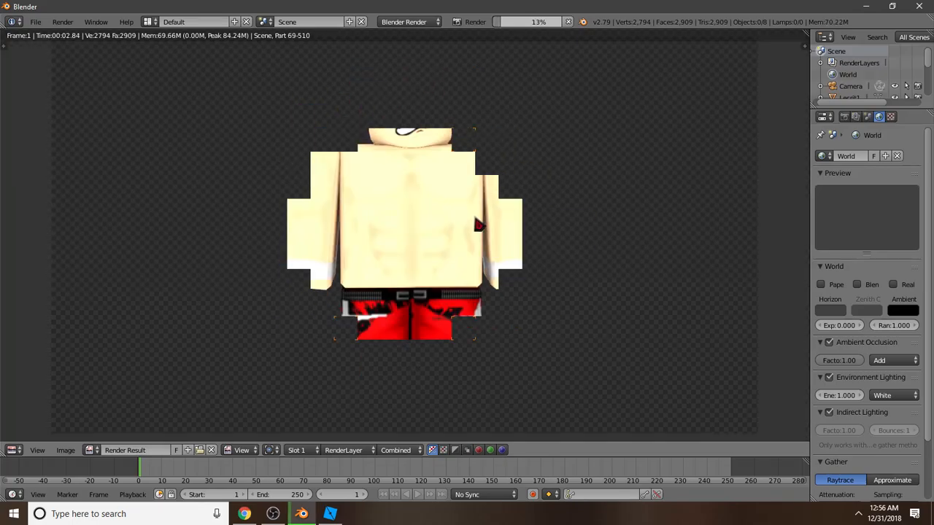
scroll(473, 213, "down", 1)
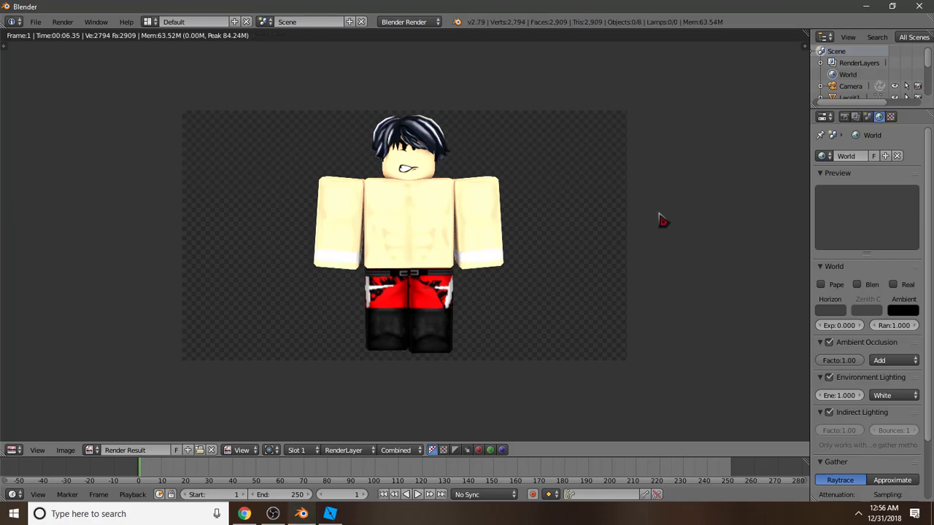
Step: Save the render as the PNG "Gabe white example render" in the Renders, Trons, Match cards folder
left_click(67, 451)
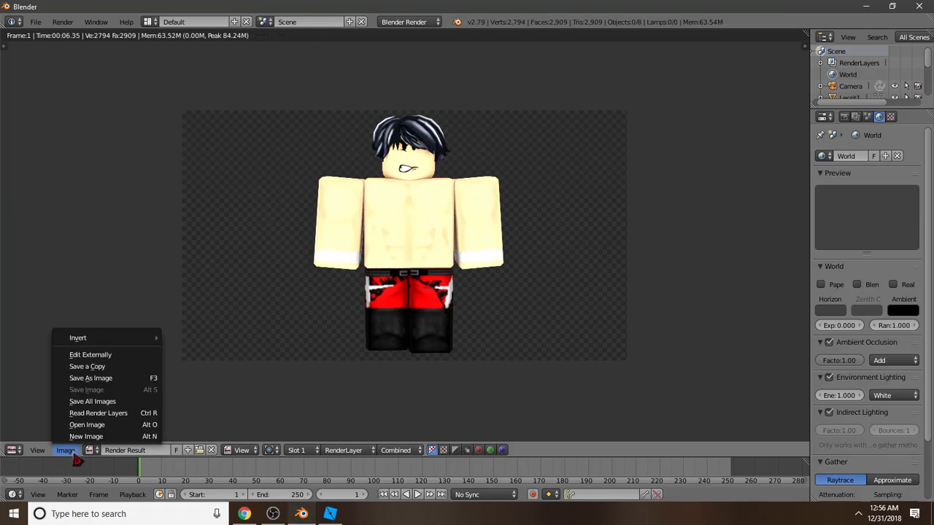
left_click(92, 378)
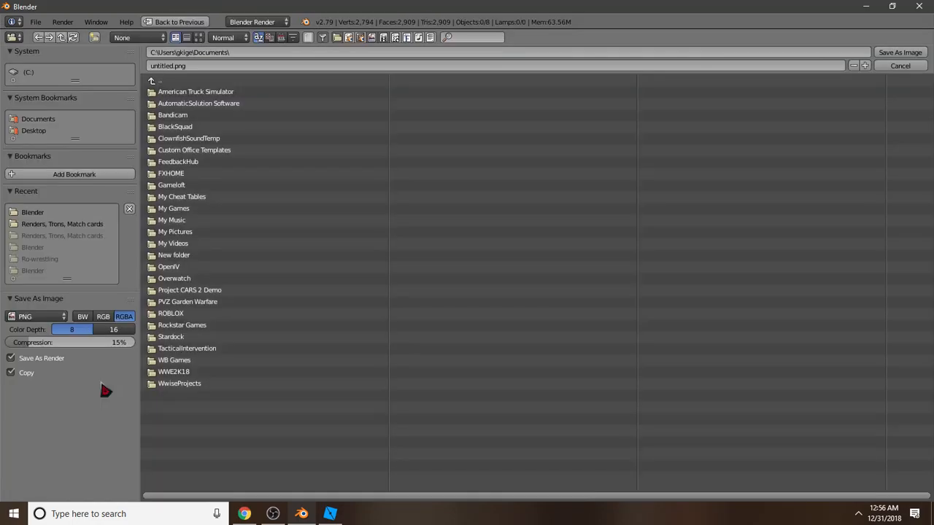
left_click(38, 224)
left_click(186, 65)
key("BackSpace")
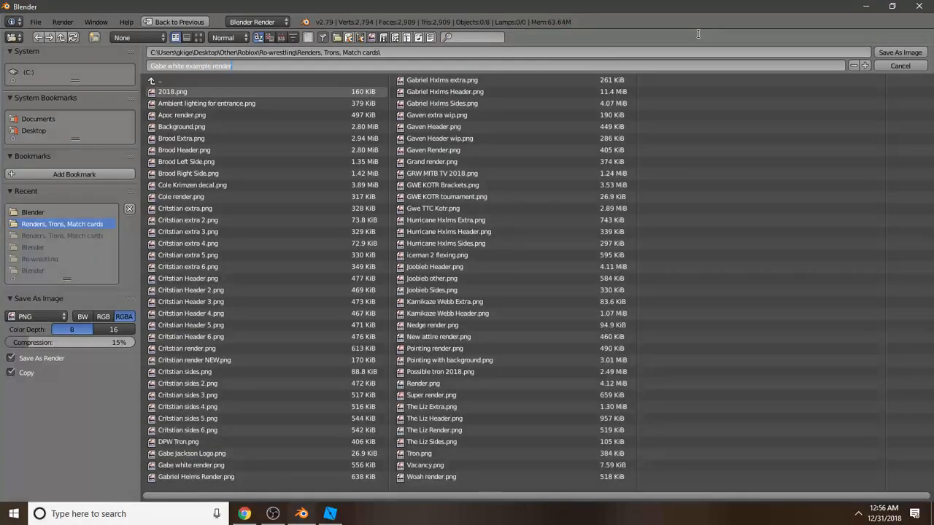
key("Return")
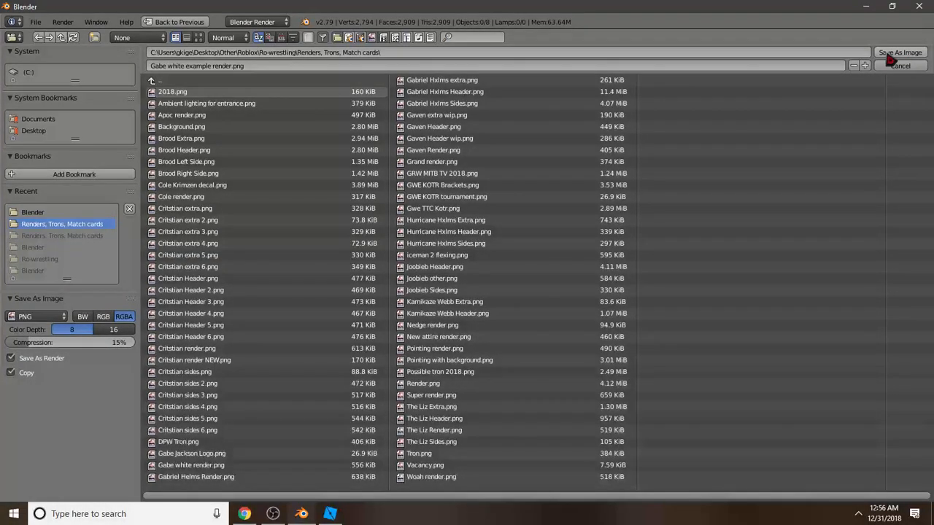
left_click(896, 55)
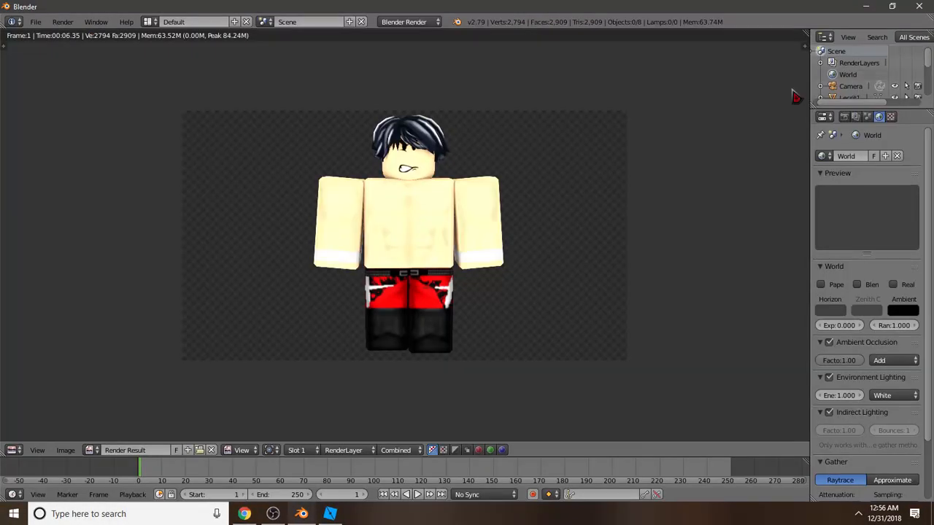
Step: Switch to File Explorer and open Gabe white example render.png from Roblox > Ro-wrestling > Renders, Trons, Match cards to inspect it
right_click(13, 514)
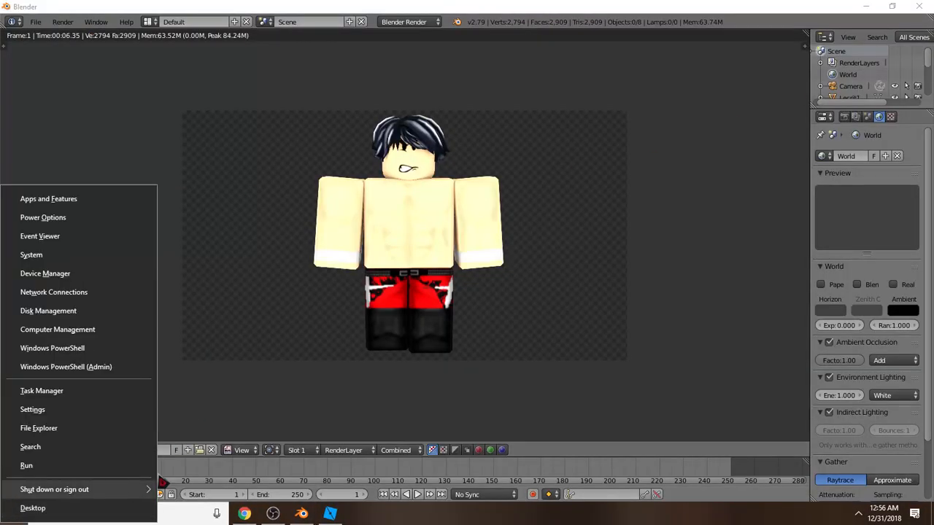
left_click(41, 429)
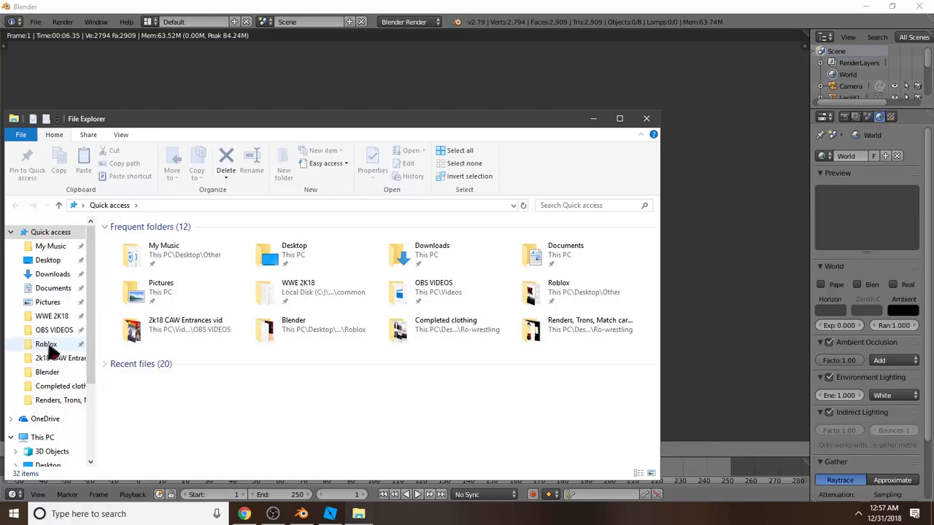
left_click(54, 343)
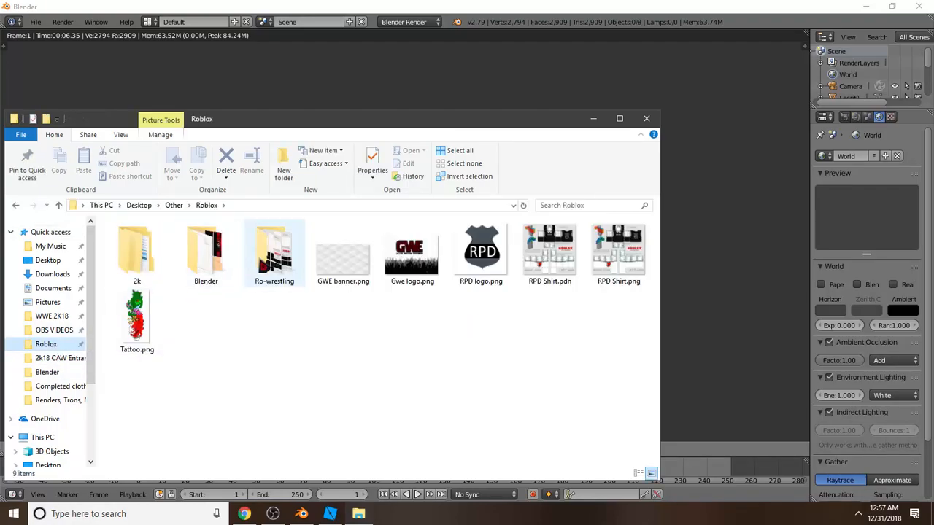
double_click(252, 266)
double_click(135, 265)
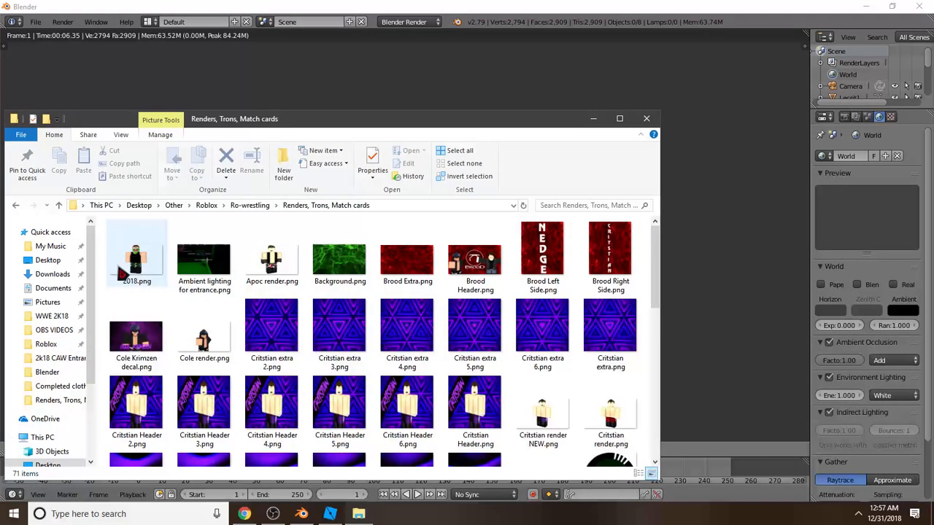
scroll(204, 336, "down", 8)
scroll(175, 307, "up", 2)
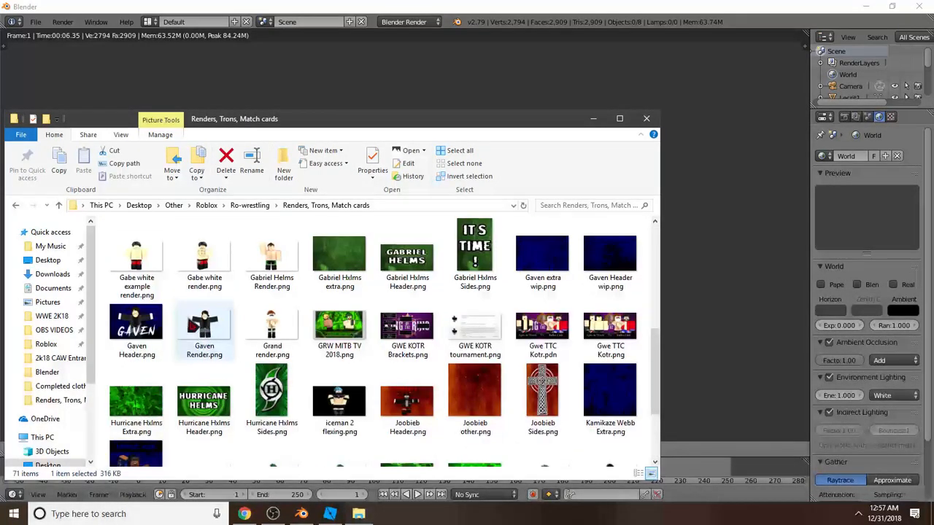
left_click(161, 284)
double_click(161, 285)
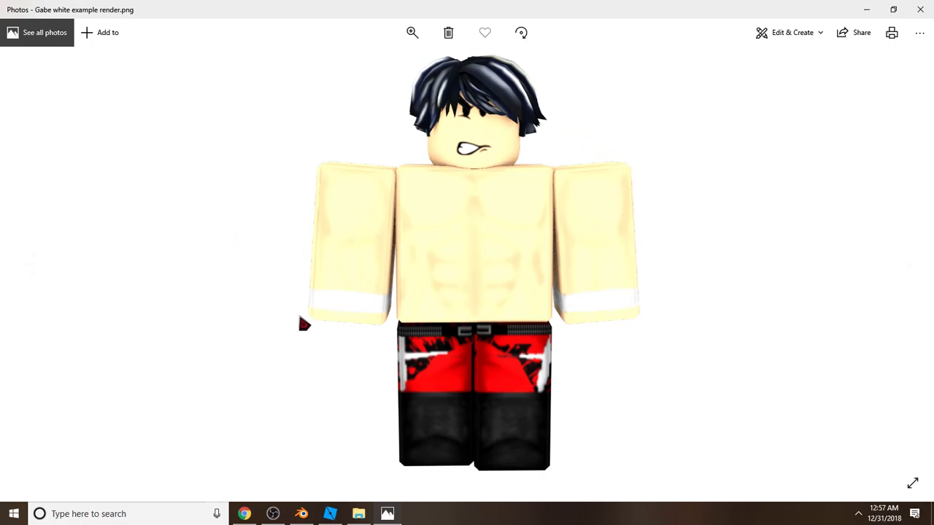
left_click(273, 514)
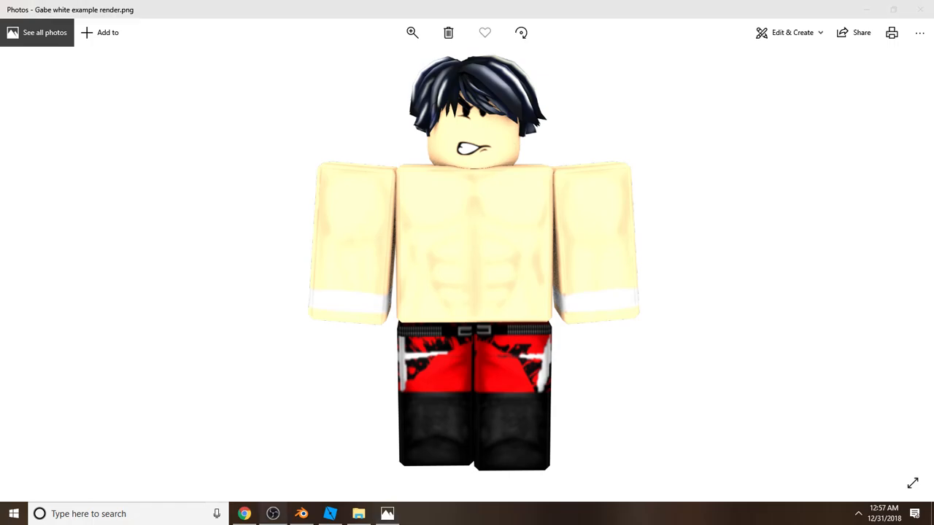